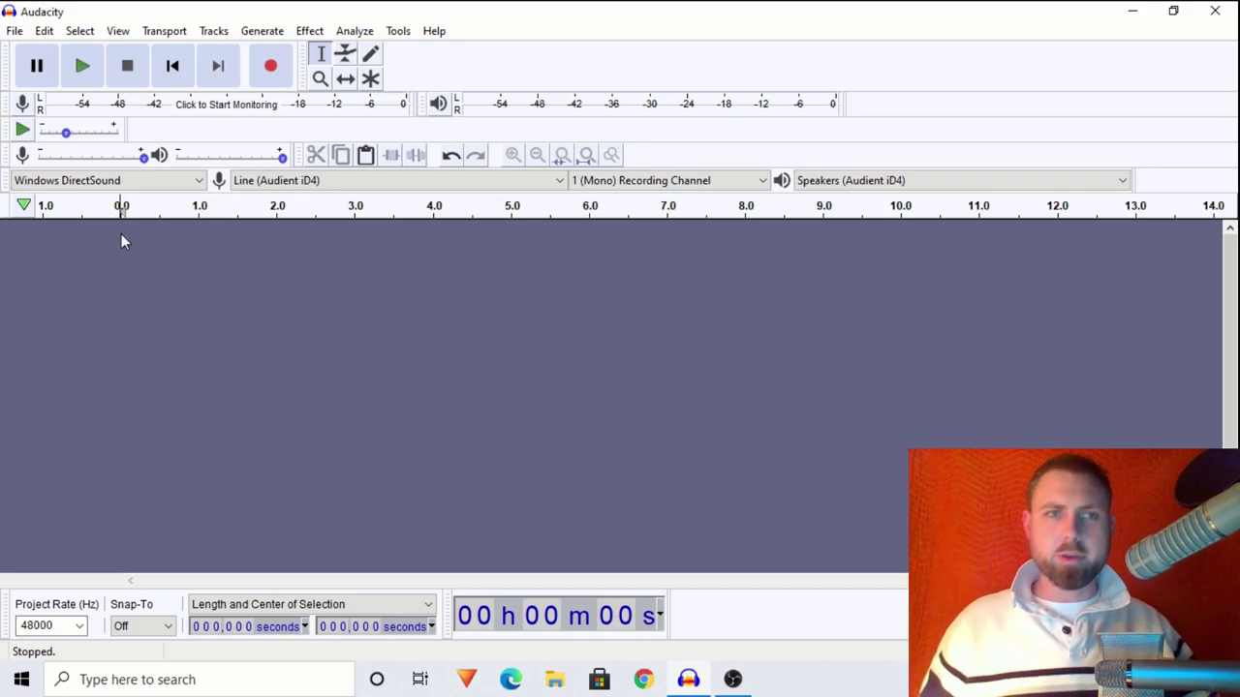
Step: Record a voice clip about 9 seconds long with a silent lead-in and duplicate it onto a second track
{"action": "left_click", "coordinate": [269, 79]}
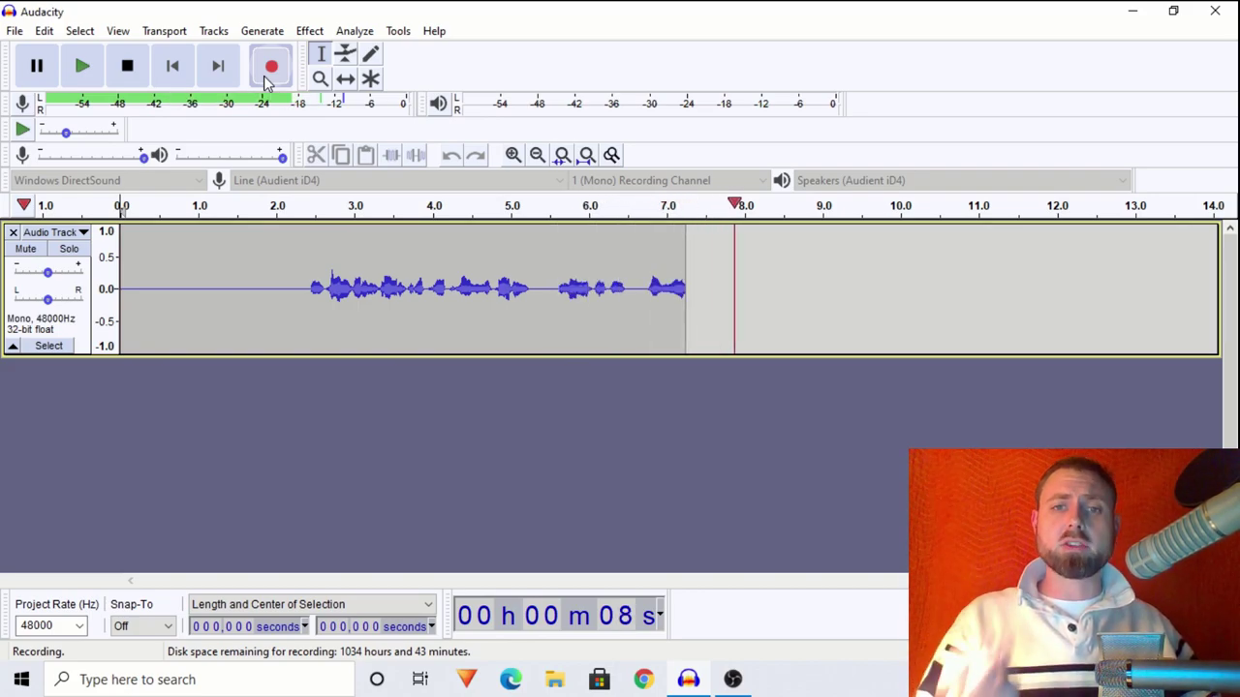
{"action": "key", "text": "space"}
{"action": "left_click", "coordinate": [277, 324]}
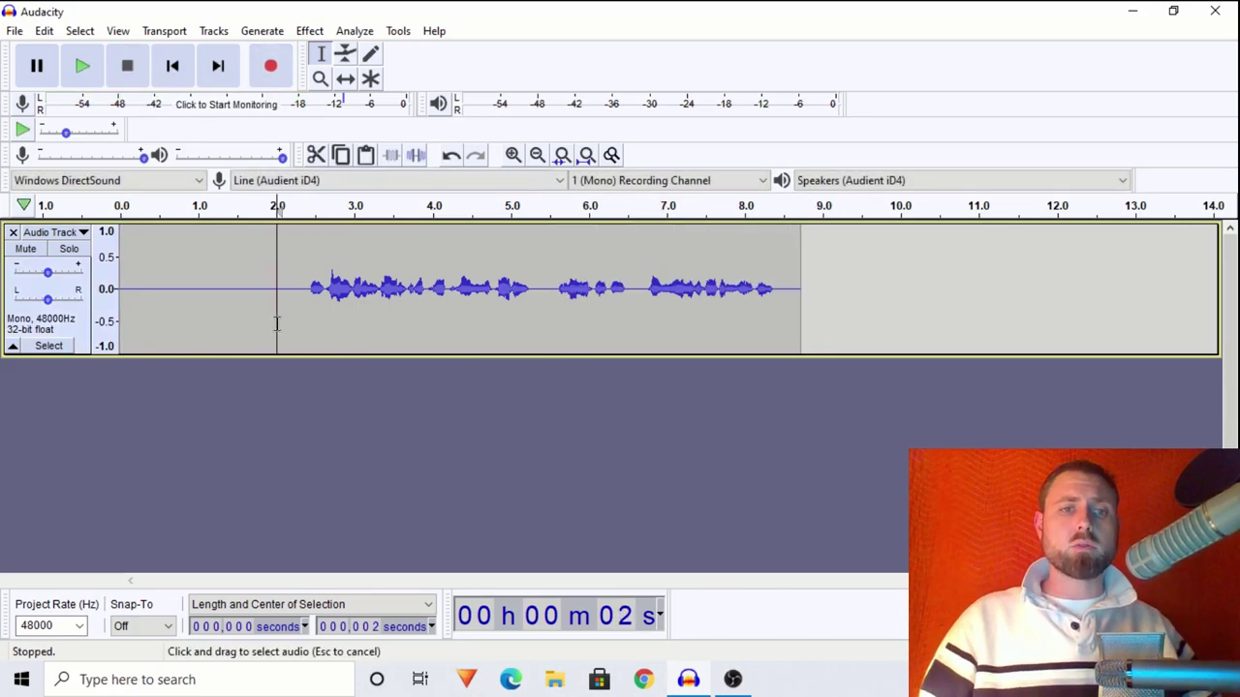
{"action": "double_click", "coordinate": [272, 318]}
{"action": "key", "text": "ctrl+d"}
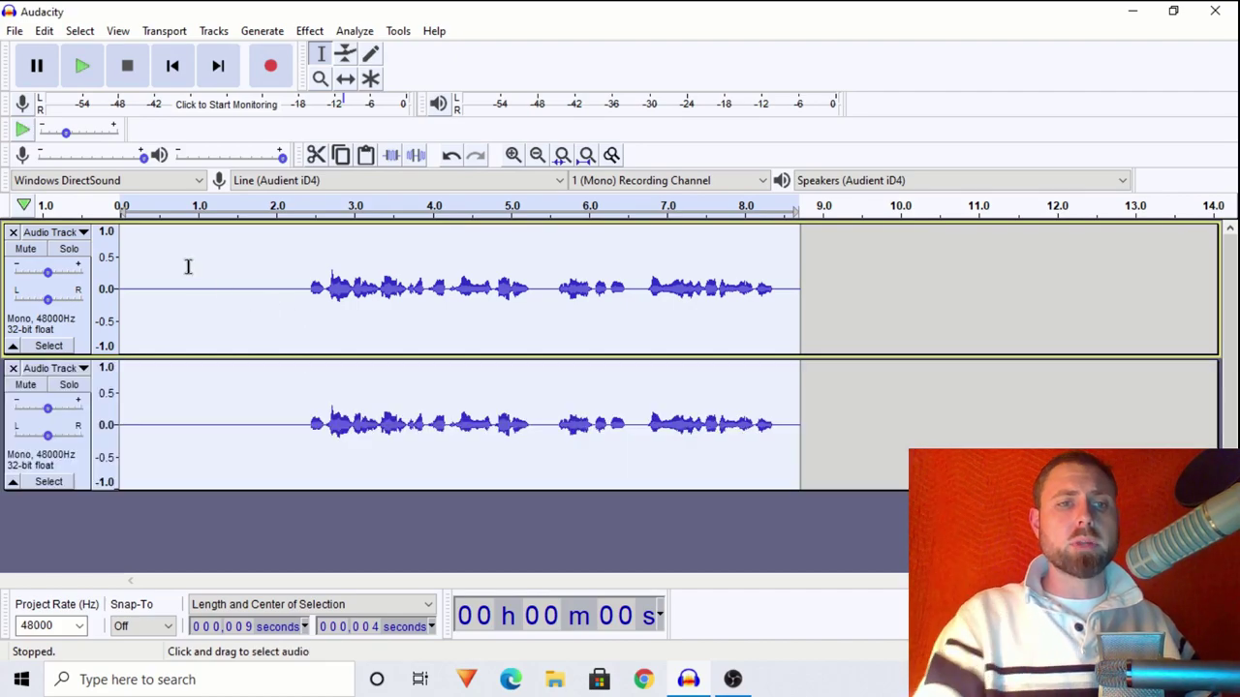
Step: Solo the upper track and play back its silent first two seconds
{"action": "left_click", "coordinate": [69, 249]}
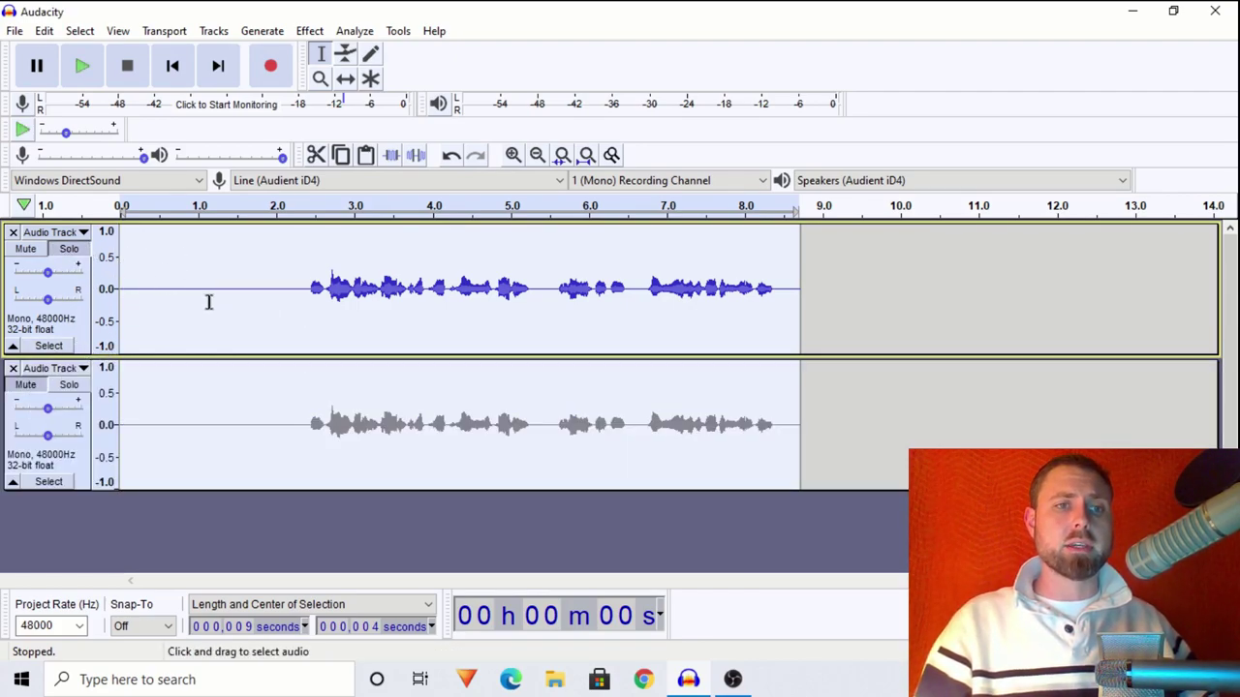
{"action": "left_click", "coordinate": [278, 295]}
{"action": "left_click_drag", "start_coordinate": [278, 295], "coordinate": [4, 281]}
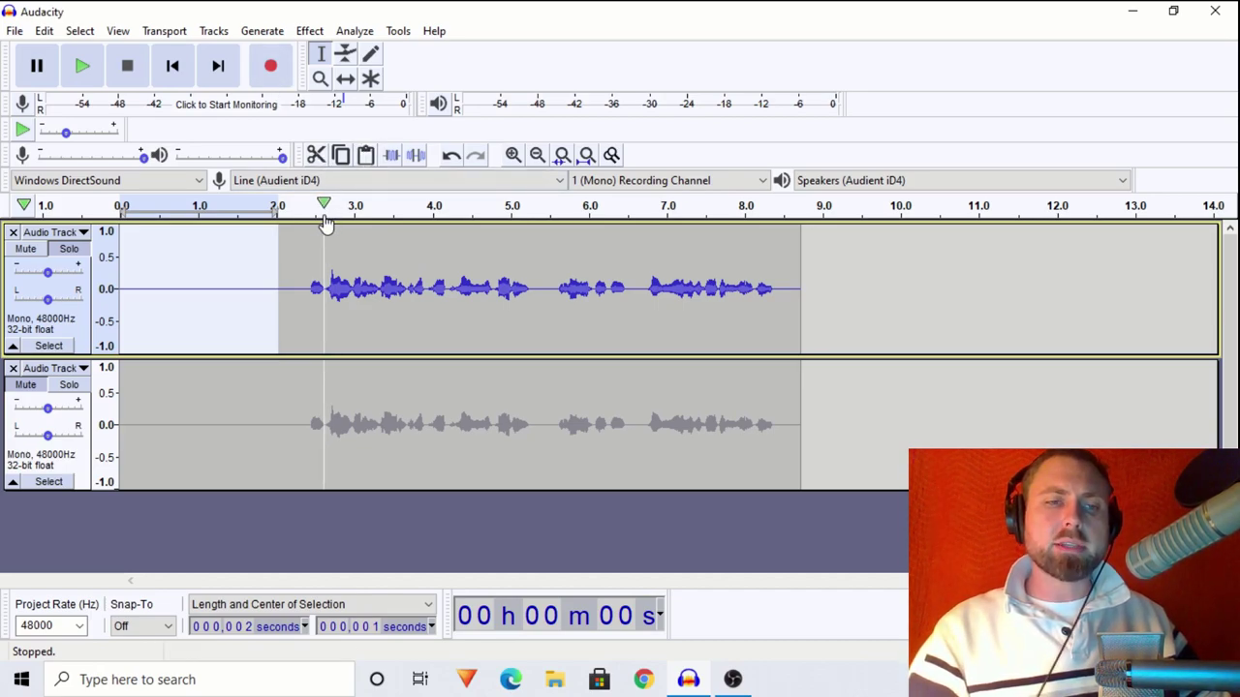
{"action": "key", "text": "space"}
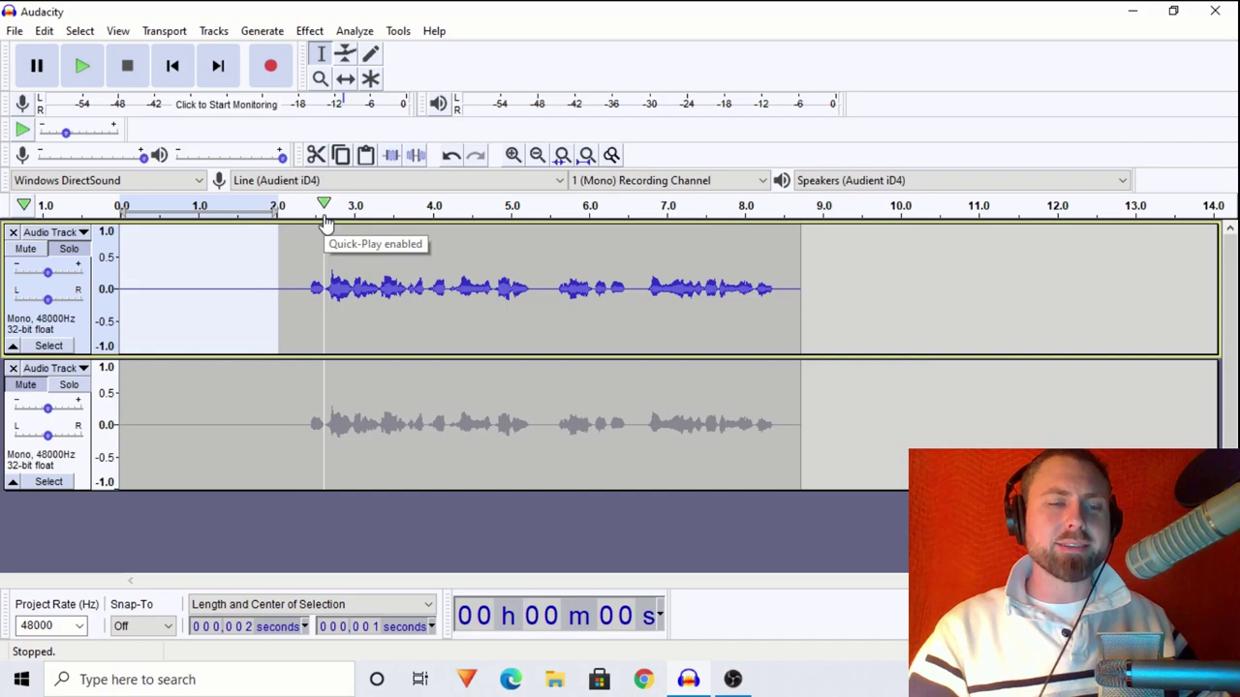
Step: Compare how the silent lead-in sounds with the upper track's gain at maximum and back at neutral
{"action": "left_click_drag", "start_coordinate": [46, 272], "coordinate": [140, 281]}
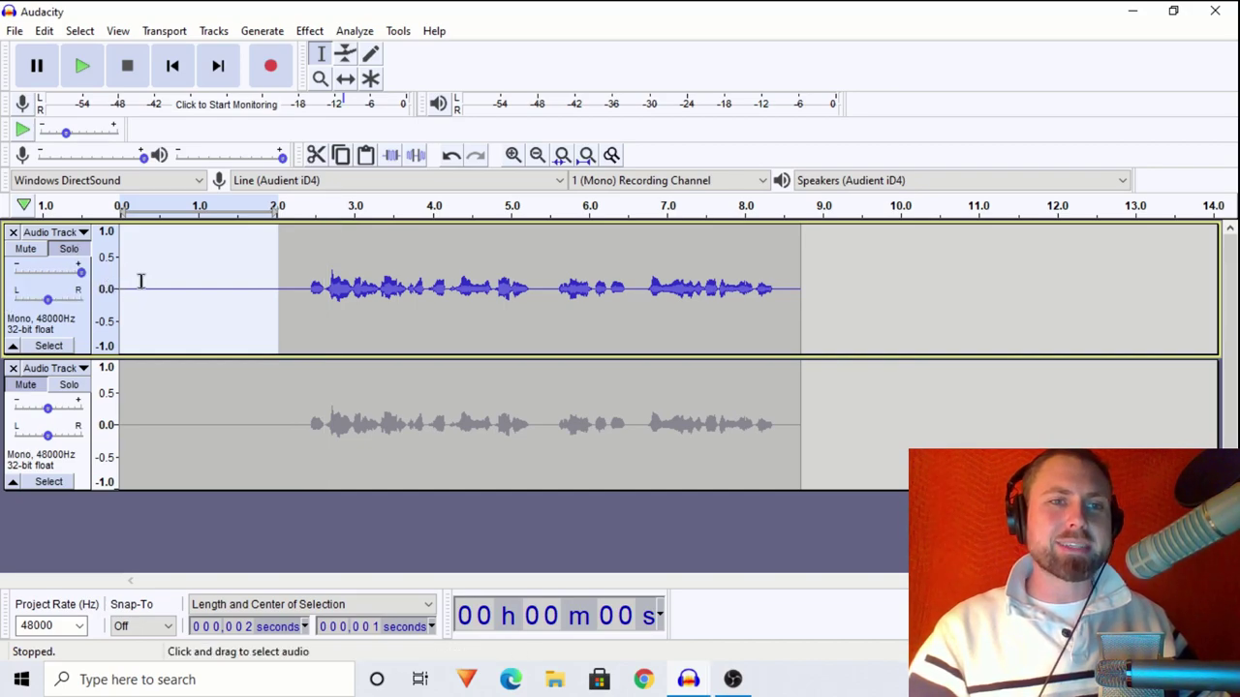
{"action": "key", "text": "space"}
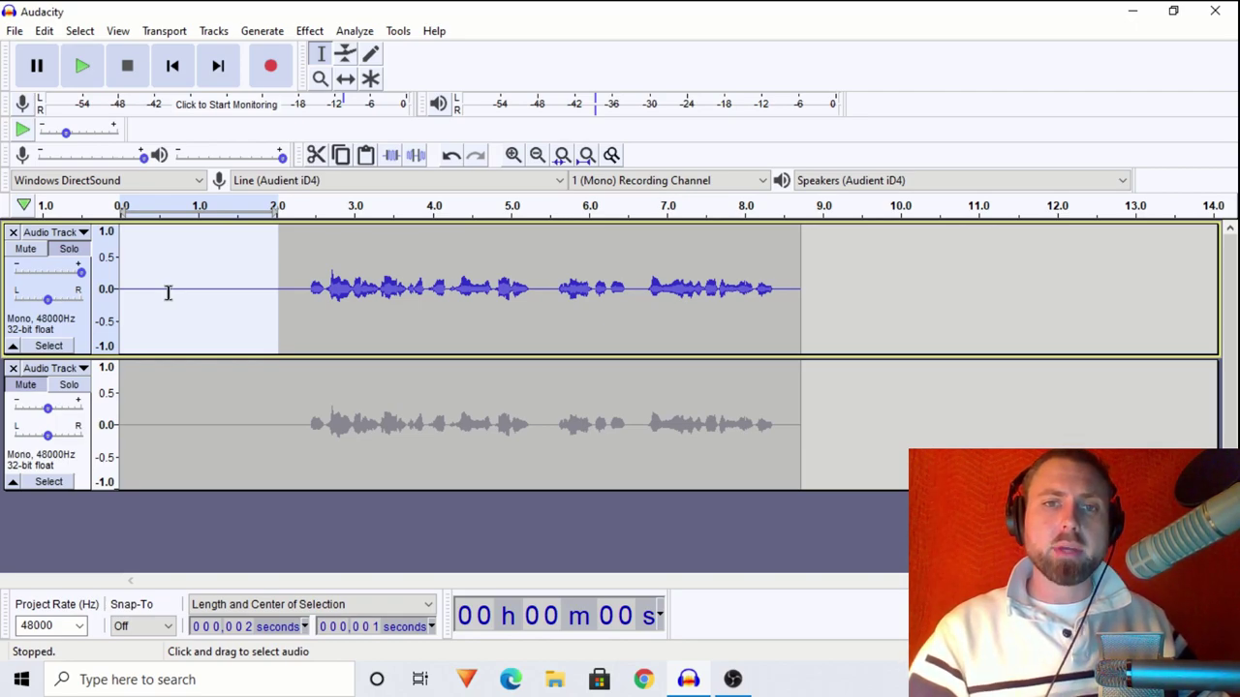
{"action": "left_click_drag", "start_coordinate": [81, 272], "coordinate": [19, 287]}
{"action": "key", "text": "space"}
{"action": "key", "text": "space"}
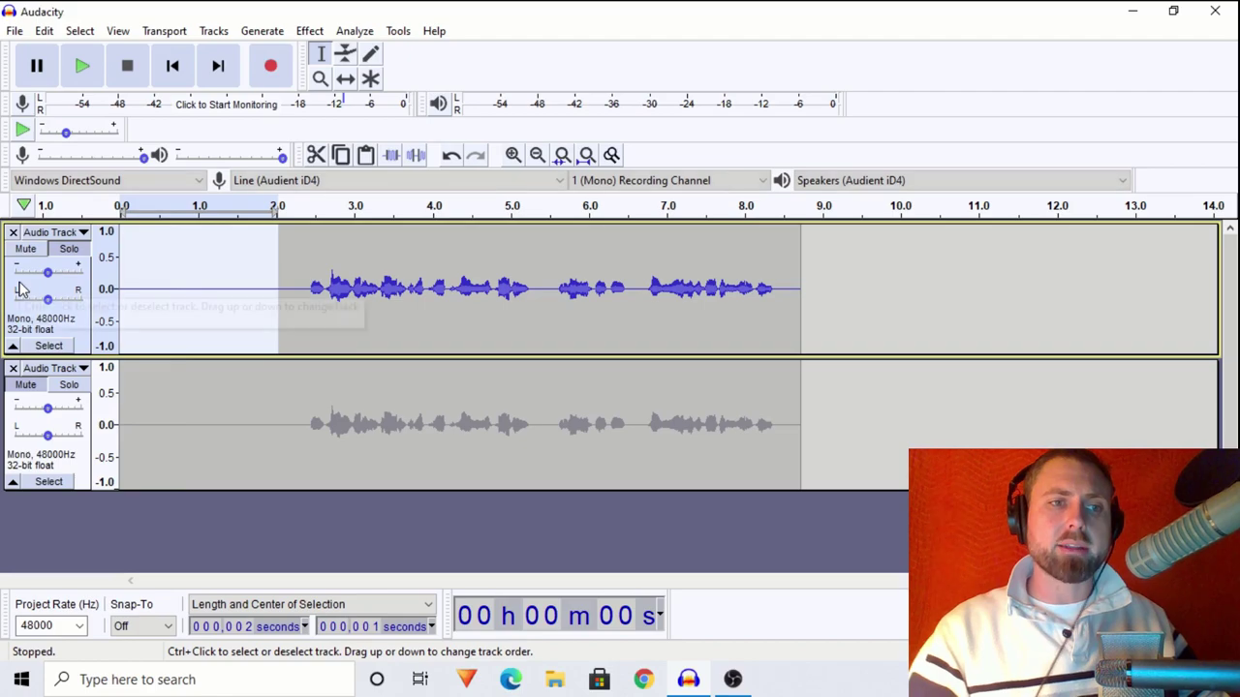
Step: Replay the silent lead-in with the upper track's gain at maximum and dismiss the Panda Dome pop-up
{"action": "left_click_drag", "start_coordinate": [48, 278], "coordinate": [150, 278]}
{"action": "key", "text": "space"}
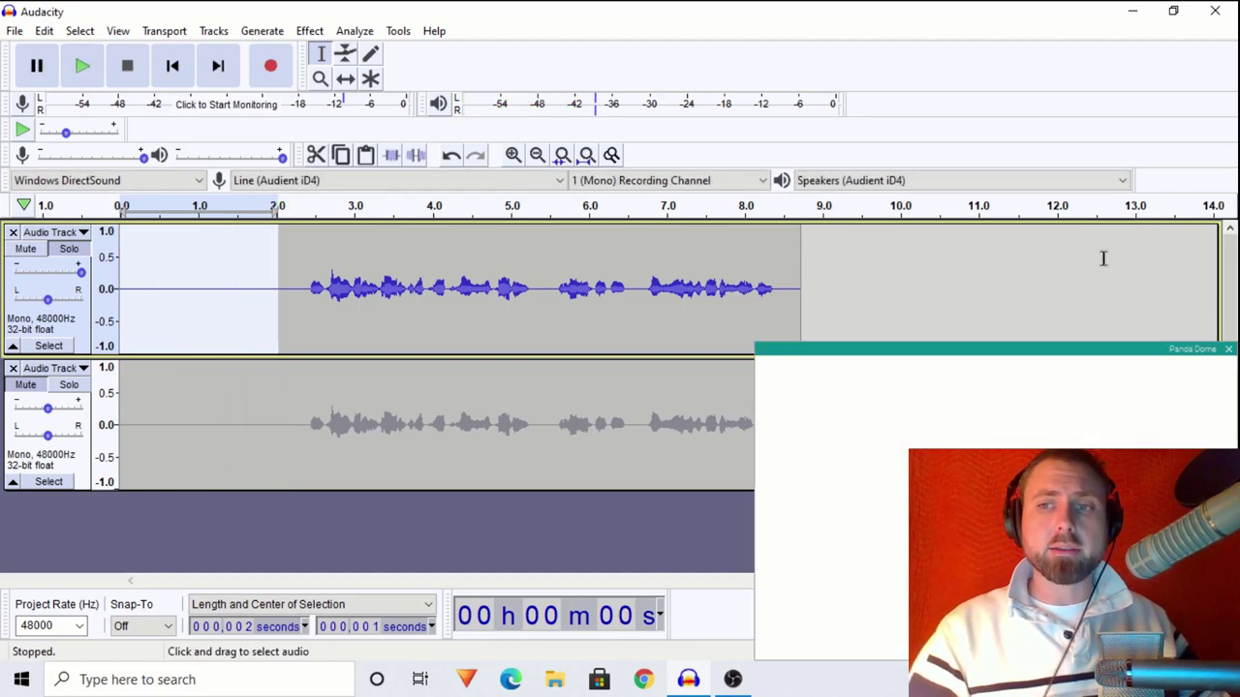
{"action": "left_click", "coordinate": [1228, 350]}
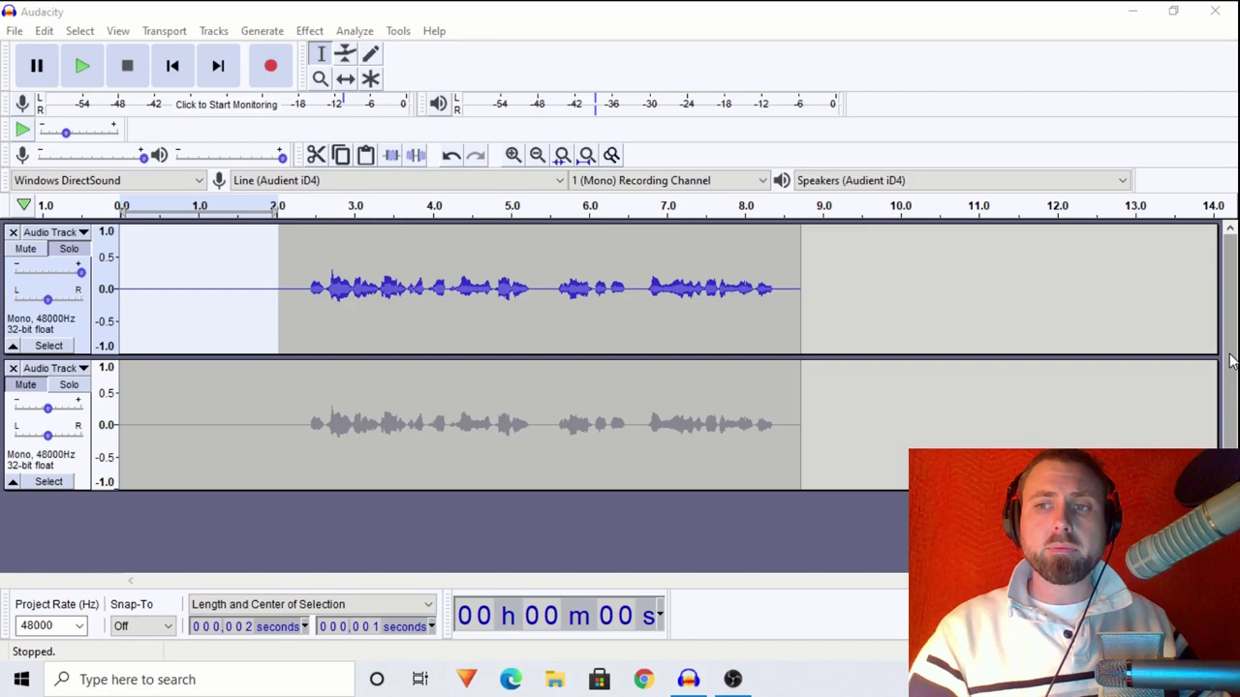
Step: Capture a noise profile for Noise Reduction from the silent first two seconds of the upper track
{"action": "left_click", "coordinate": [310, 31]}
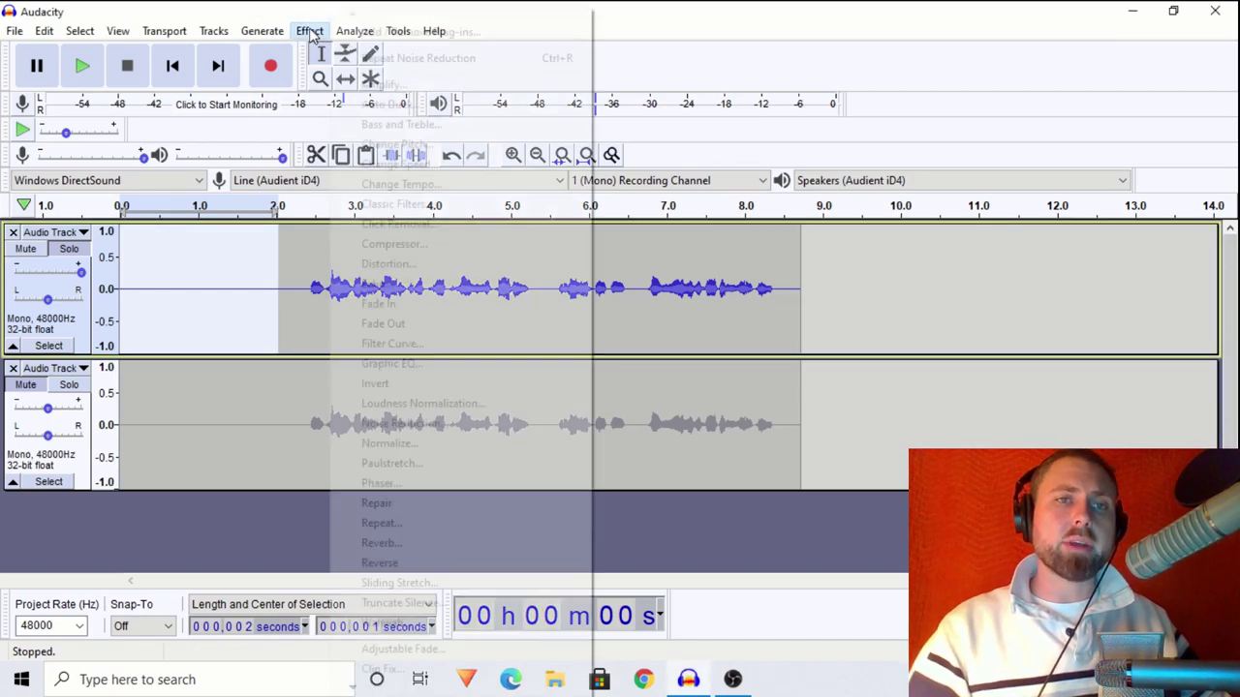
{"action": "left_click", "coordinate": [237, 329]}
{"action": "left_click_drag", "start_coordinate": [260, 300], "coordinate": [121, 295]}
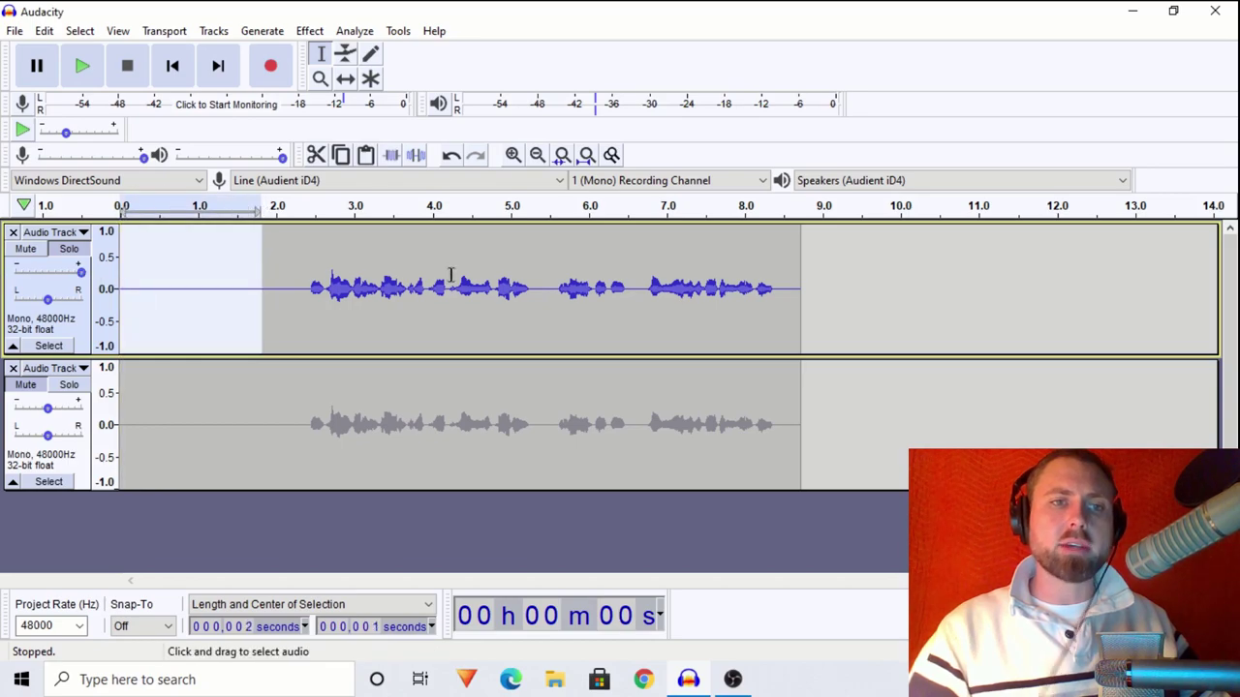
{"action": "left_click_drag", "start_coordinate": [263, 302], "coordinate": [268, 304]}
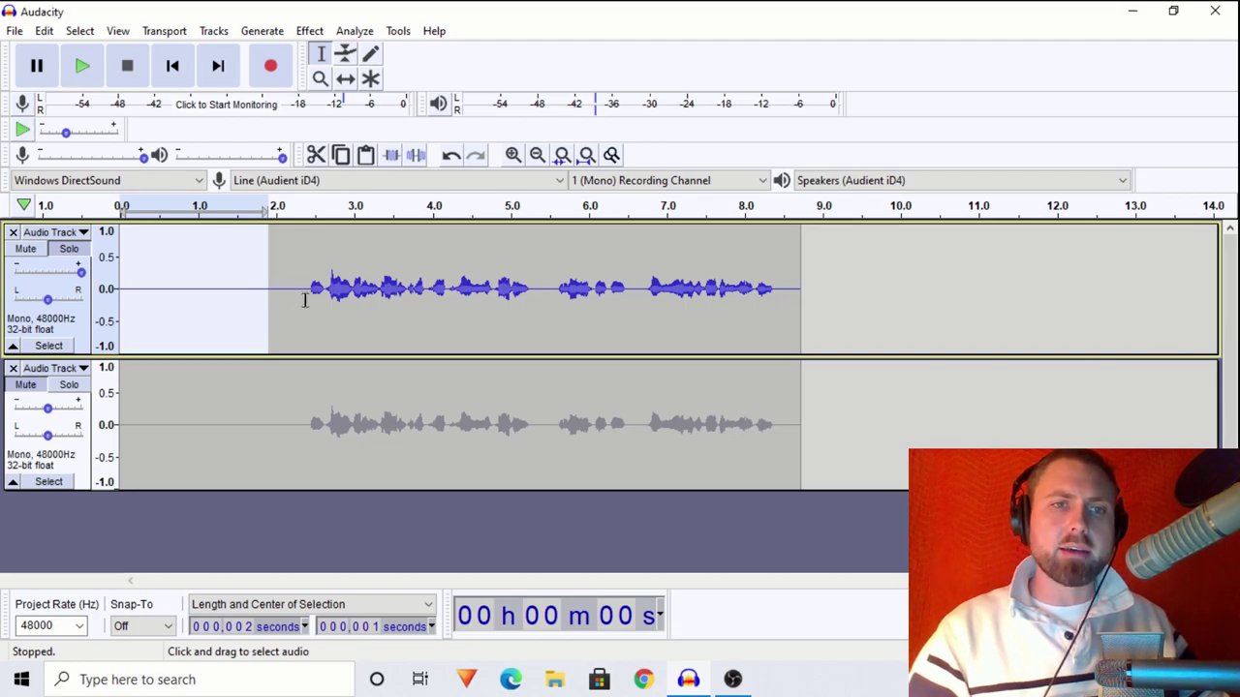
{"action": "left_click", "coordinate": [303, 289]}
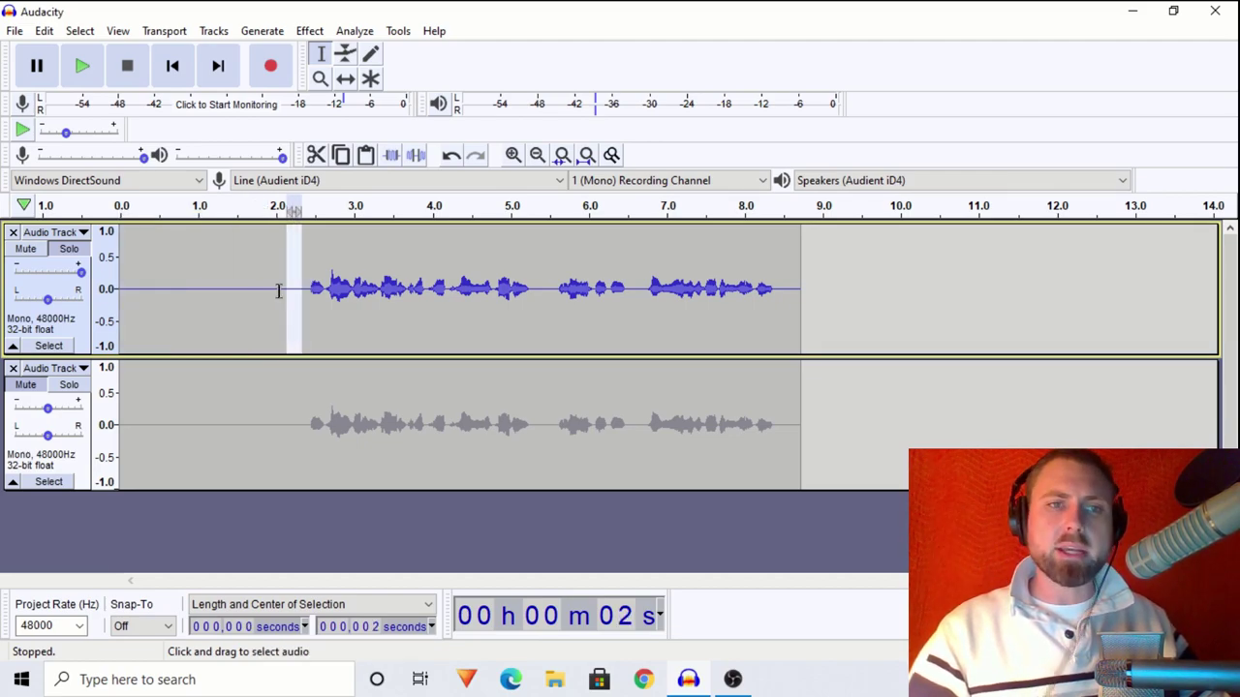
{"action": "left_click_drag", "start_coordinate": [279, 294], "coordinate": [121, 290]}
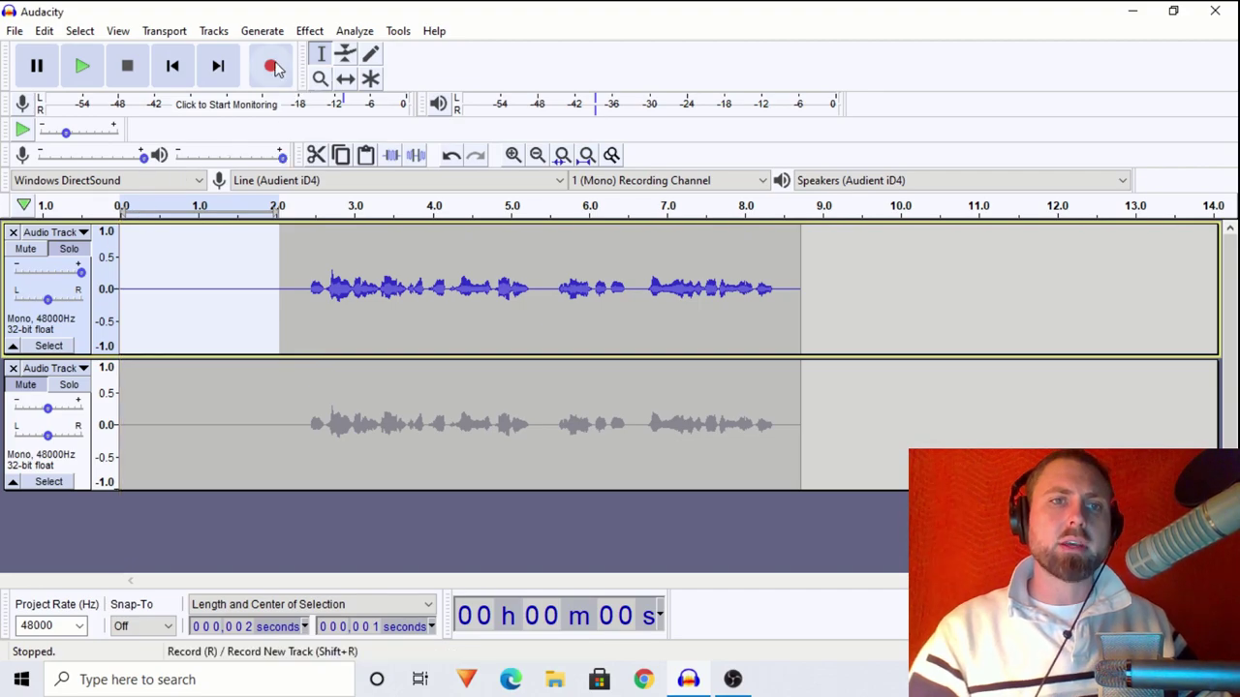
{"action": "left_click", "coordinate": [310, 31]}
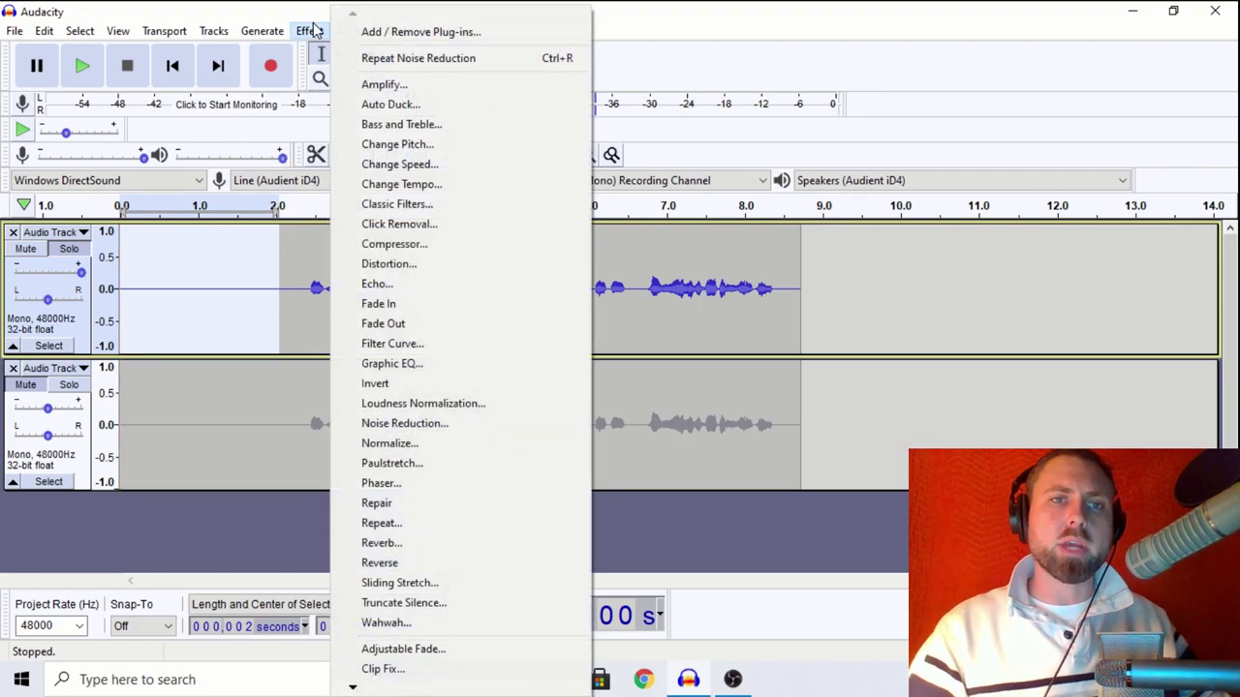
{"action": "left_click", "coordinate": [396, 432]}
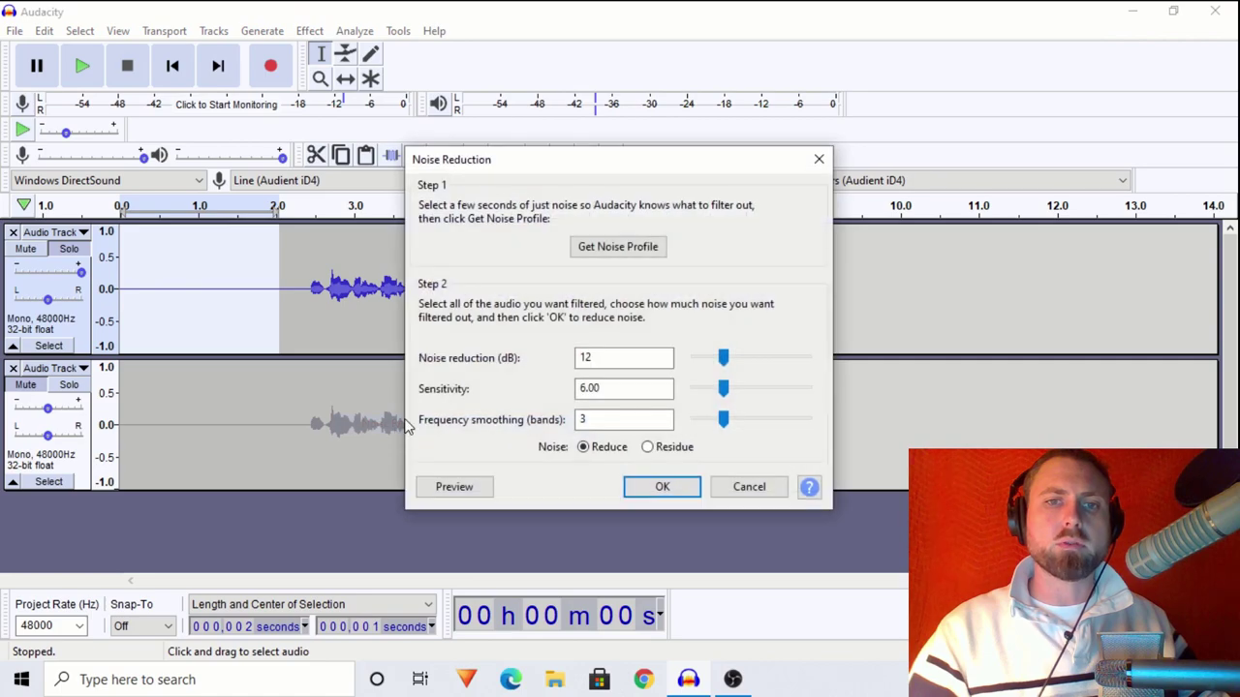
{"action": "left_click", "coordinate": [612, 249]}
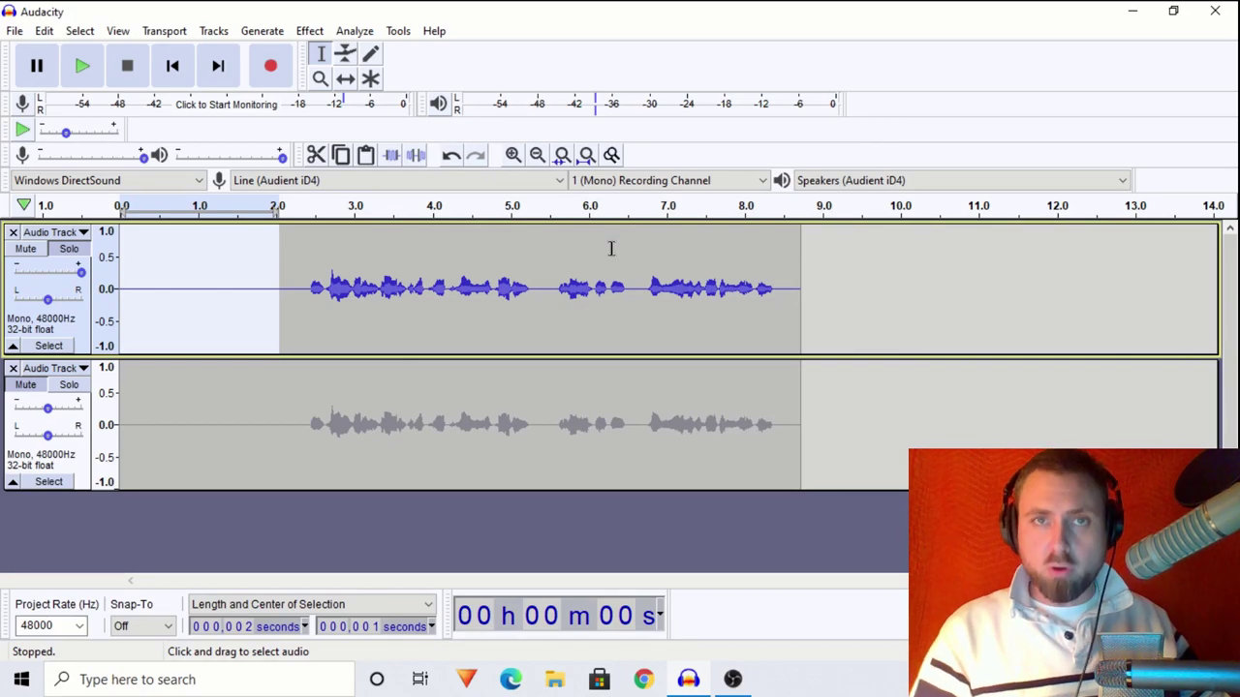
Step: Apply Noise Reduction to the whole upper track by repeating the effect with its last-used settings
{"action": "double_click", "coordinate": [457, 307]}
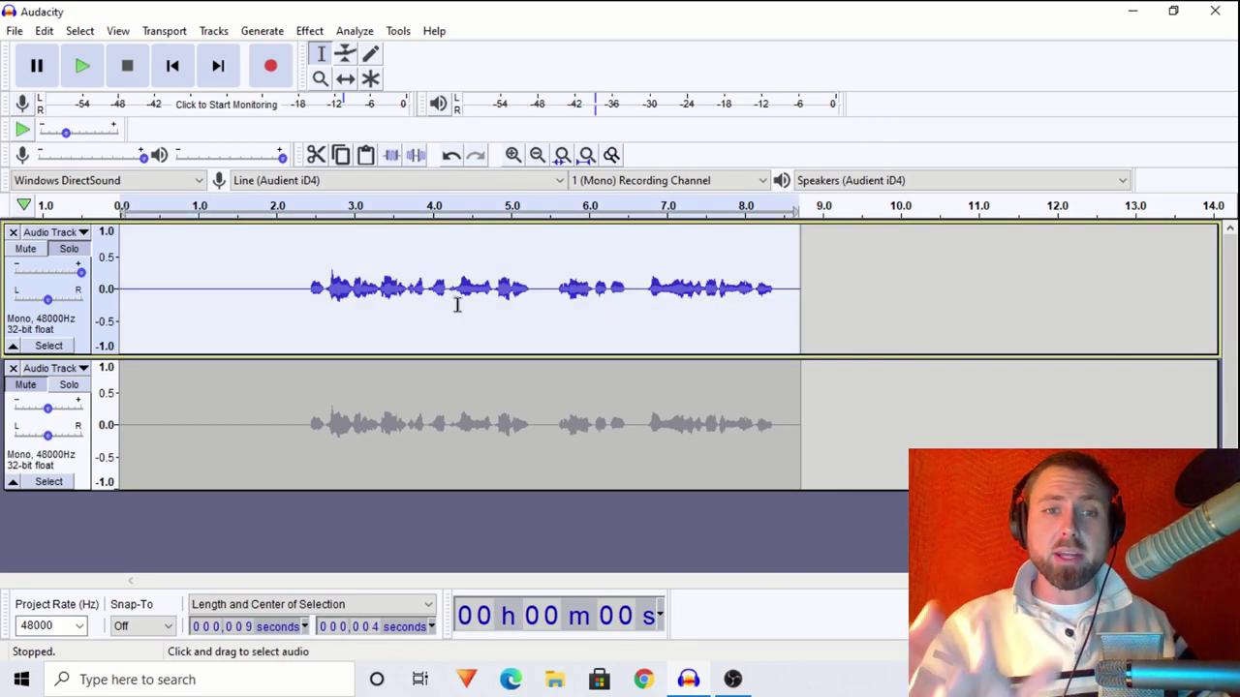
{"action": "left_click", "coordinate": [308, 32]}
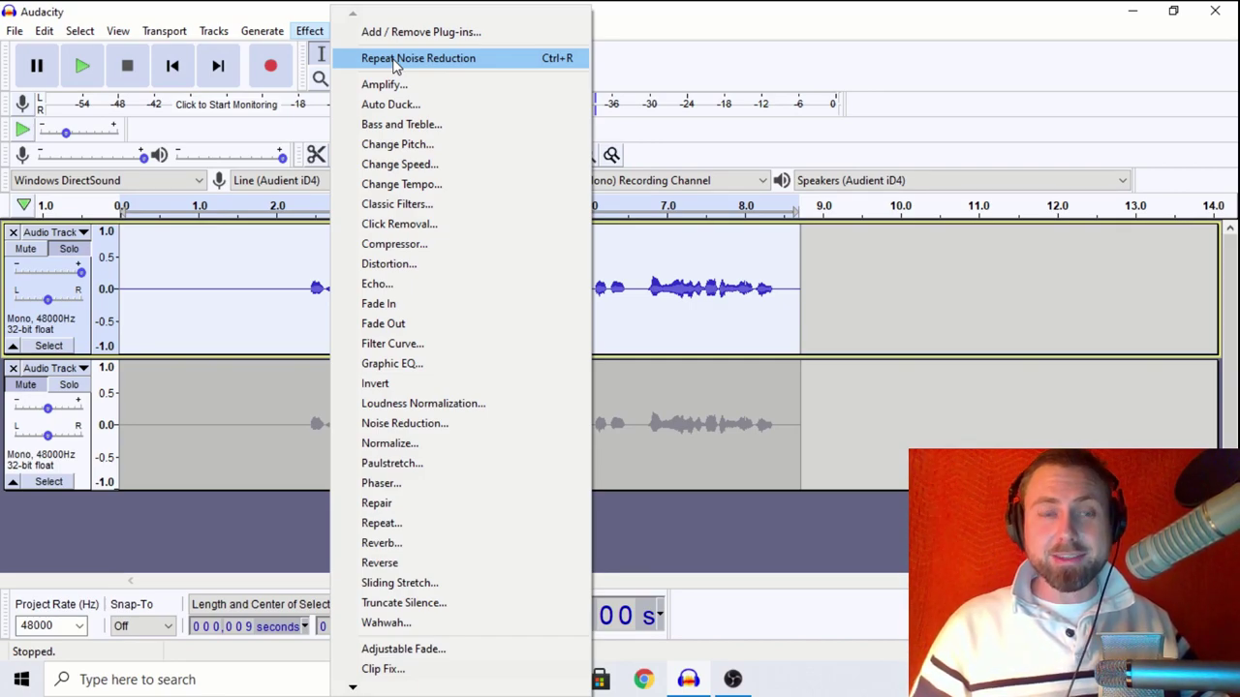
{"action": "left_click", "coordinate": [393, 61]}
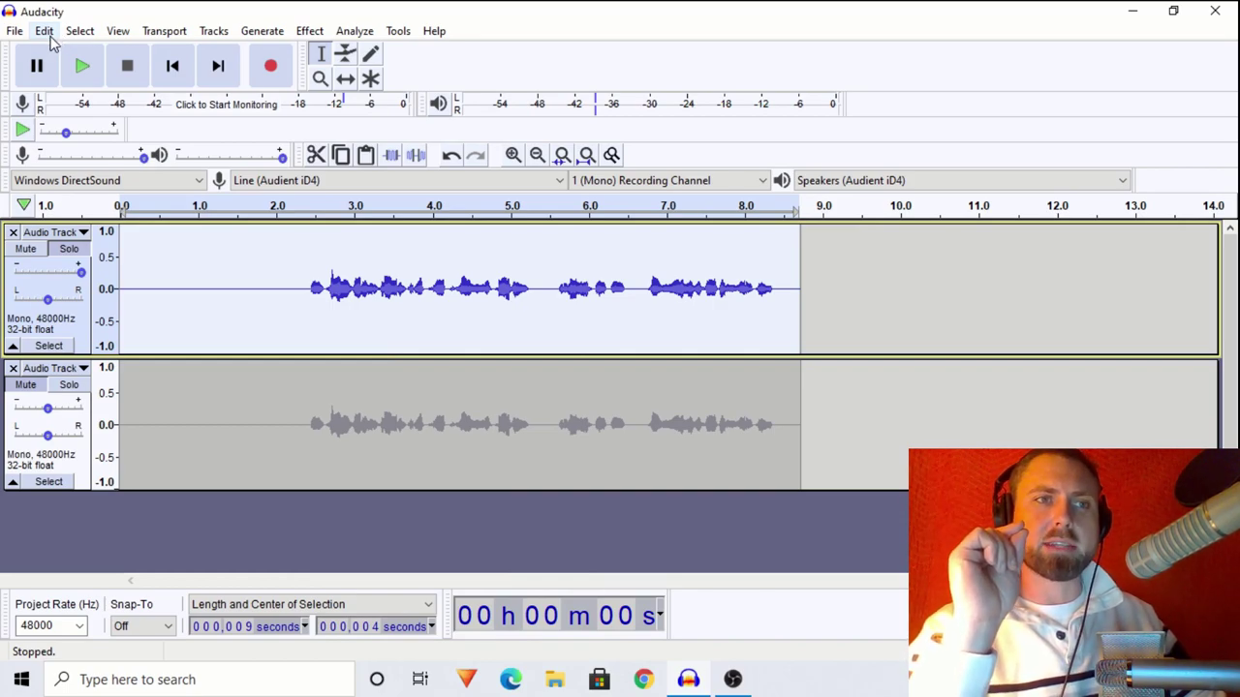
{"action": "left_click", "coordinate": [50, 39]}
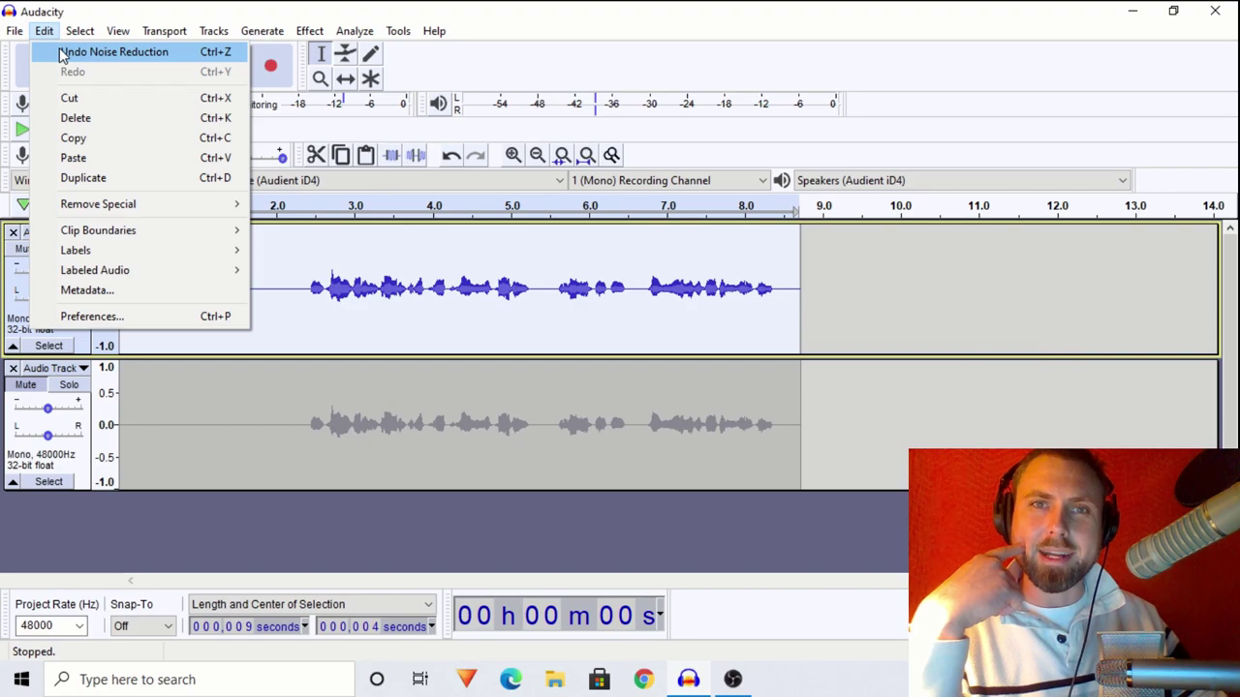
Step: Solo the untreated lower track at maximum gain and play the first two seconds to hear its background noise
{"action": "left_click", "coordinate": [279, 288]}
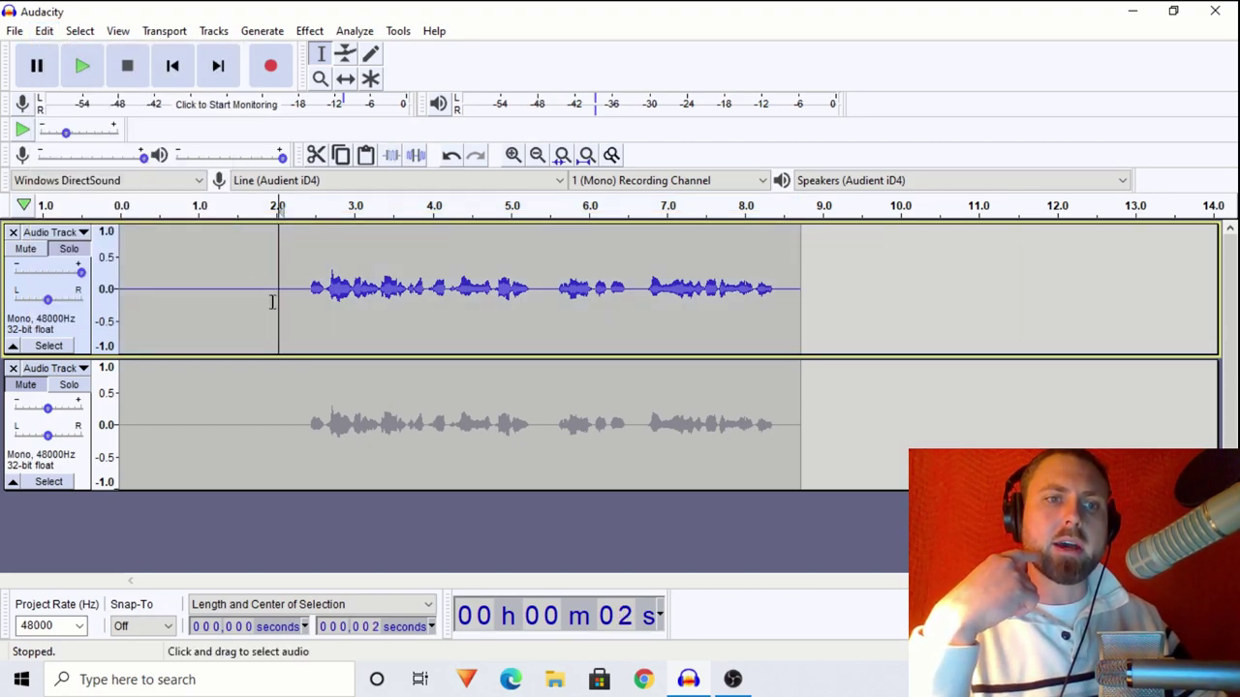
{"action": "left_click_drag", "start_coordinate": [262, 313], "coordinate": [107, 308]}
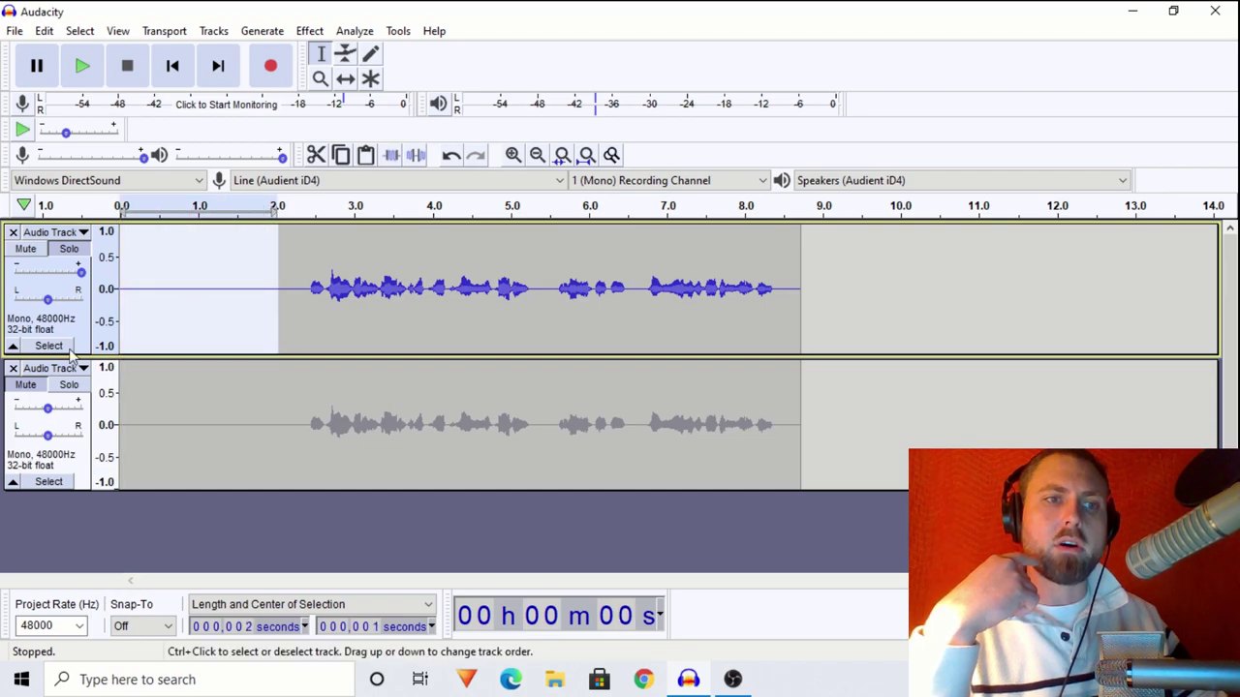
{"action": "left_click_drag", "start_coordinate": [47, 408], "coordinate": [147, 427]}
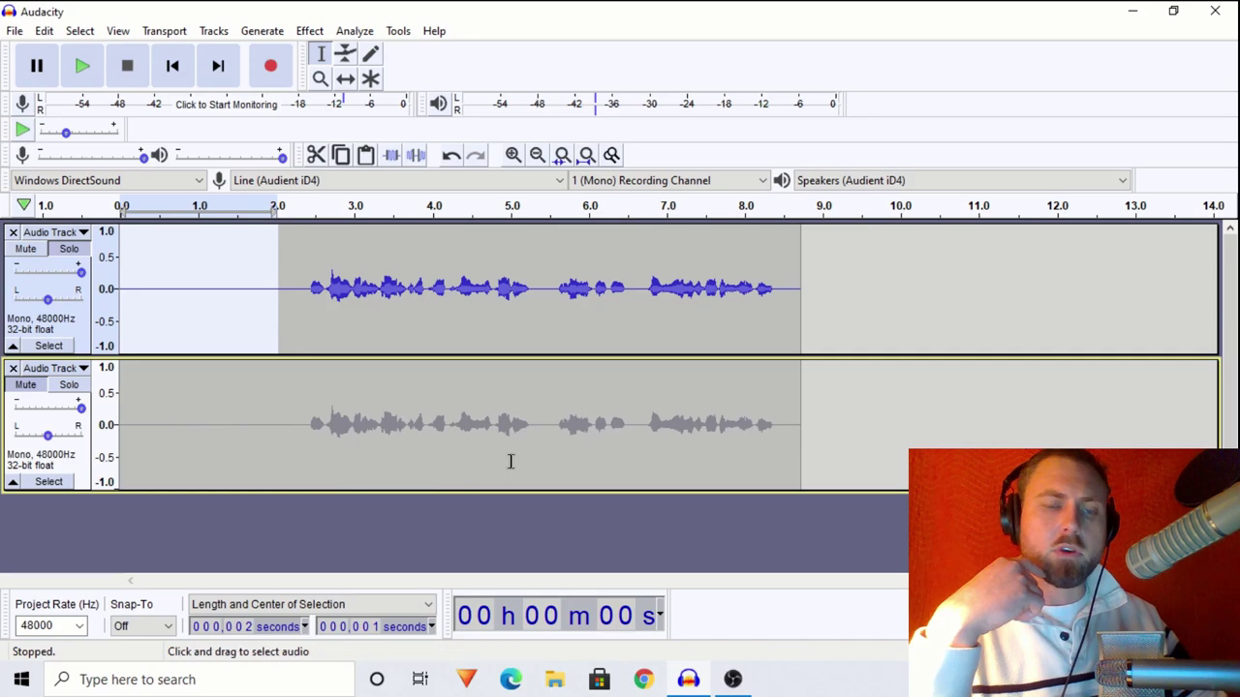
{"action": "left_click", "coordinate": [69, 386]}
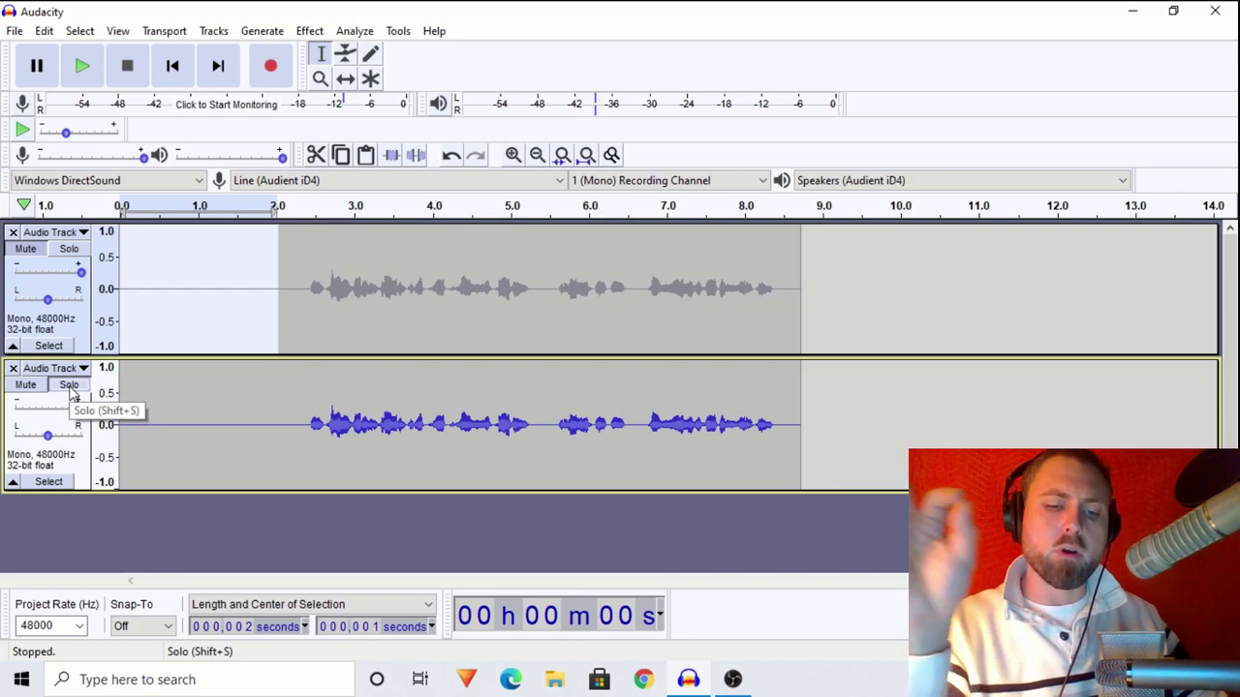
{"action": "key", "text": "space"}
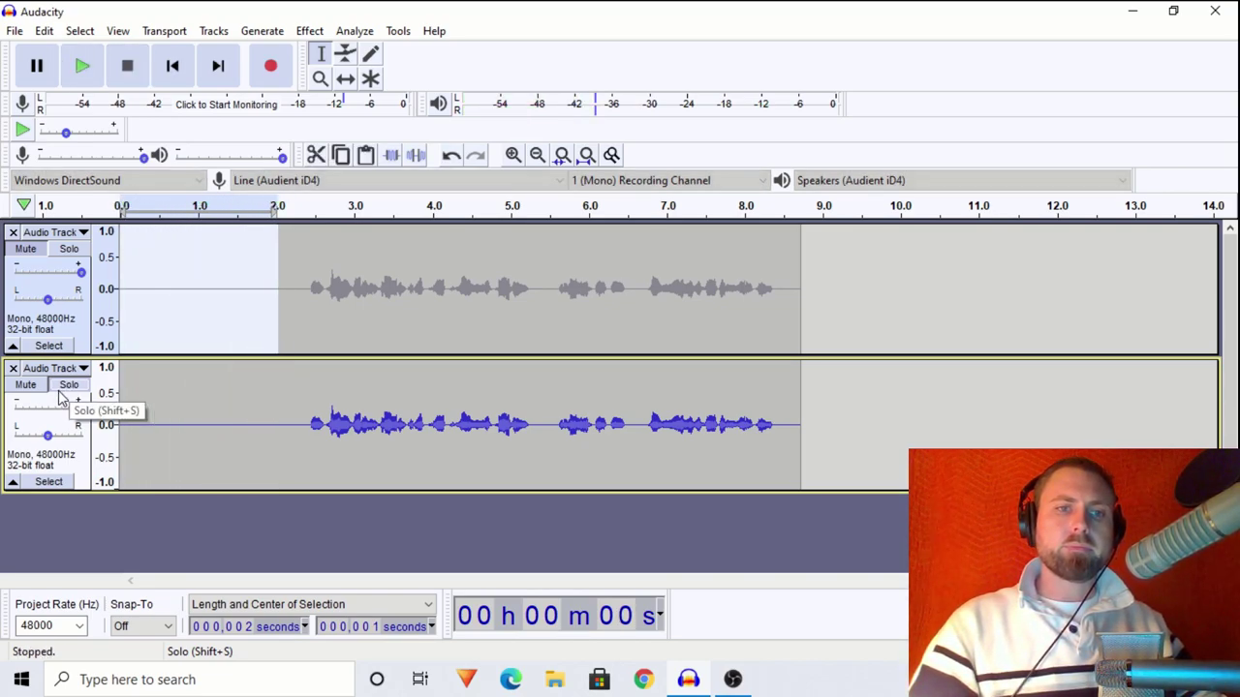
{"action": "key", "text": "space"}
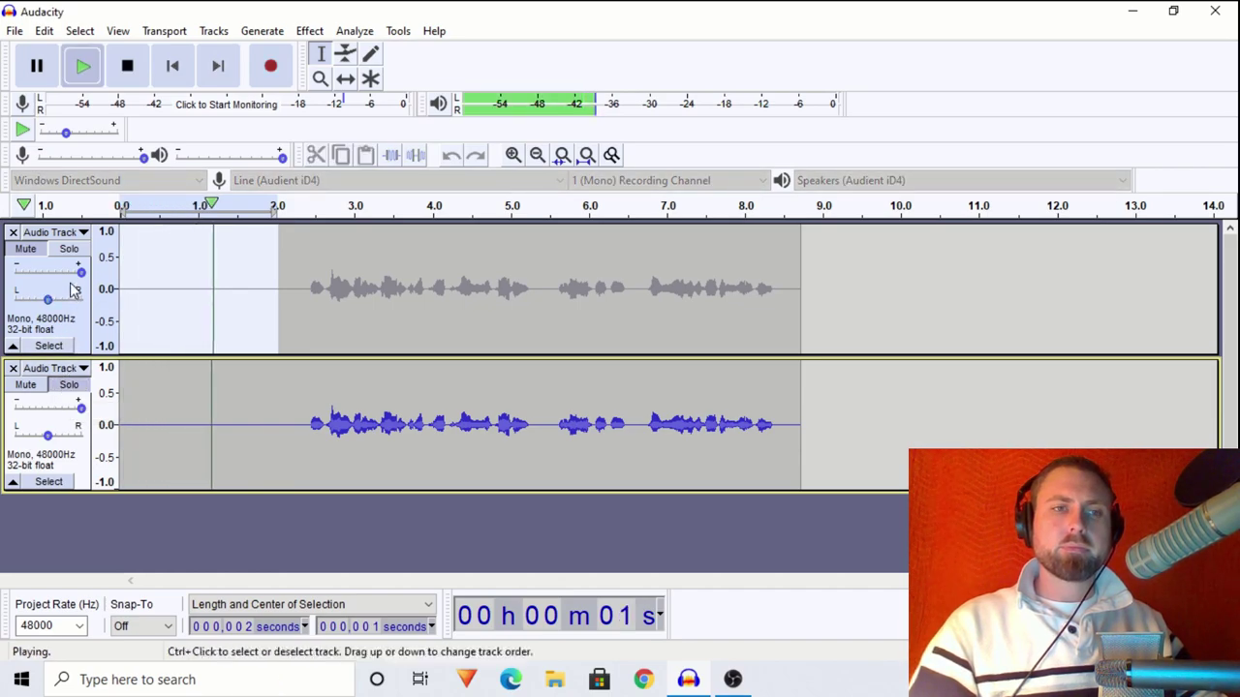
Step: Solo the noise-reduced upper track and play the same first two seconds for comparison
{"action": "left_click", "coordinate": [70, 250]}
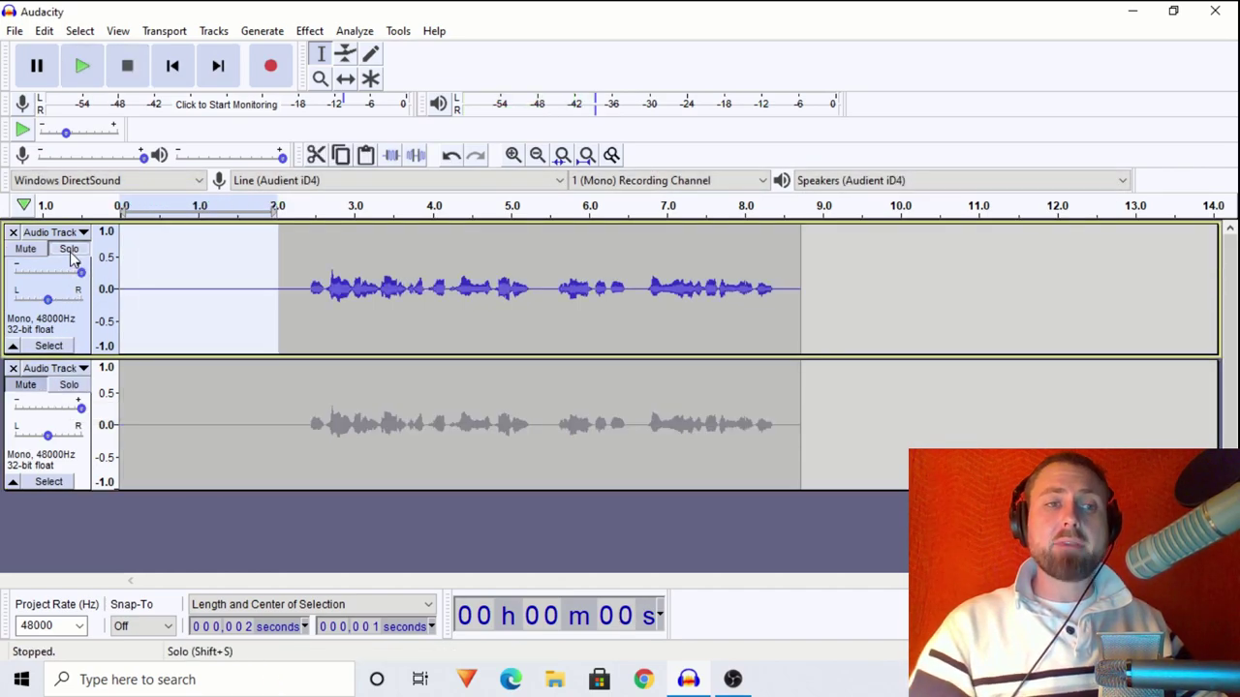
{"action": "key", "text": "space"}
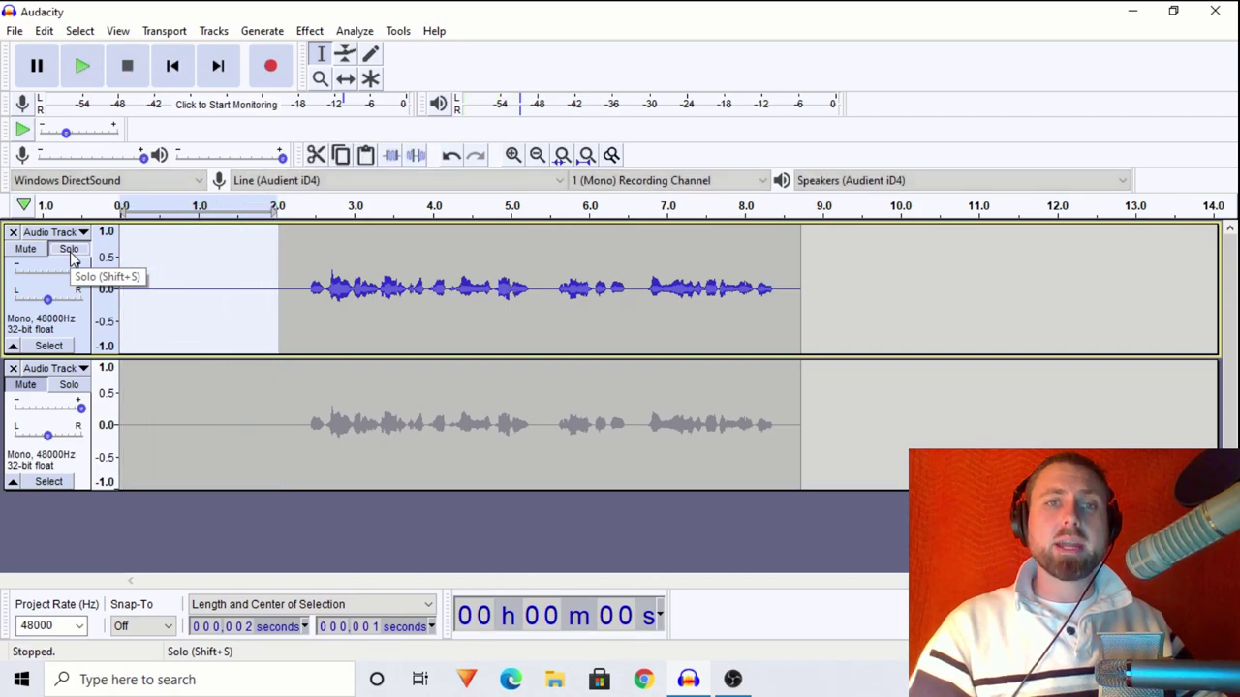
{"action": "key", "text": "space"}
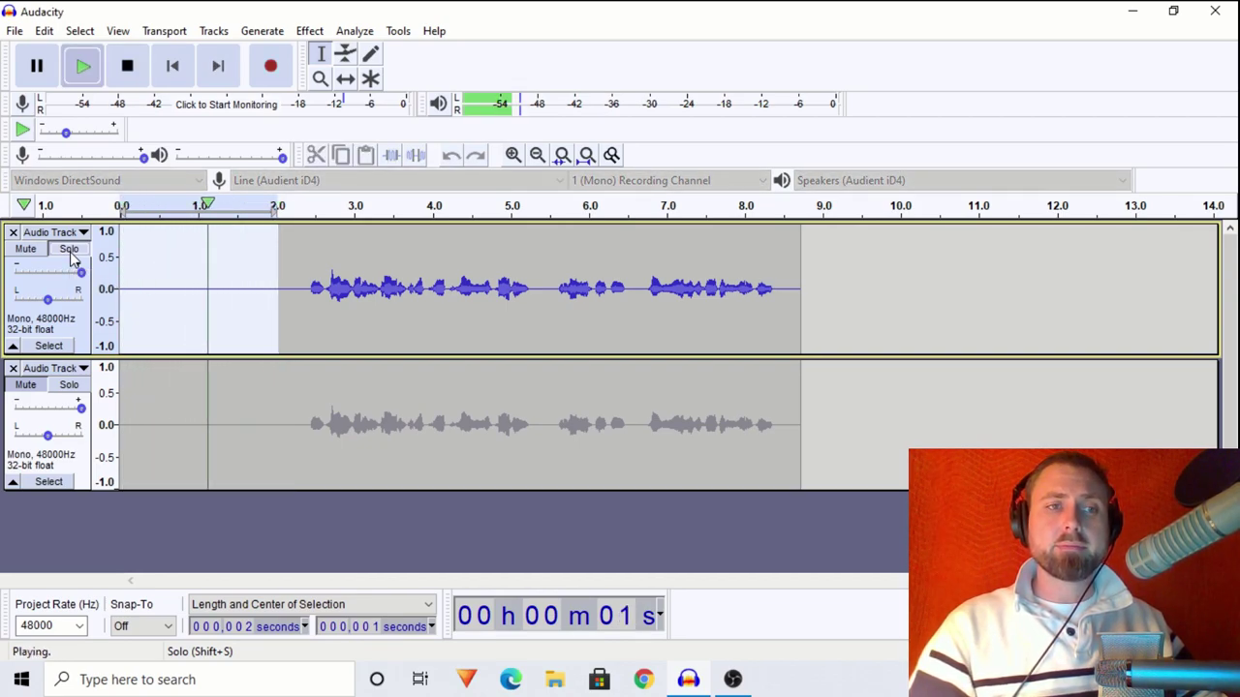
Step: Reset the gain of both tracks to the neutral middle setting
{"action": "left_click_drag", "start_coordinate": [80, 272], "coordinate": [12, 282]}
{"action": "mouse_move", "coordinate": [48, 408]}
{"action": "left_mouse_down"}
{"action": "mouse_move", "coordinate": [60, 409]}
{"action": "mouse_move", "coordinate": [28, 409]}
{"action": "left_mouse_up"}
{"action": "left_click_drag", "start_coordinate": [16, 405], "coordinate": [14, 405]}
{"action": "left_click", "coordinate": [295, 310]}
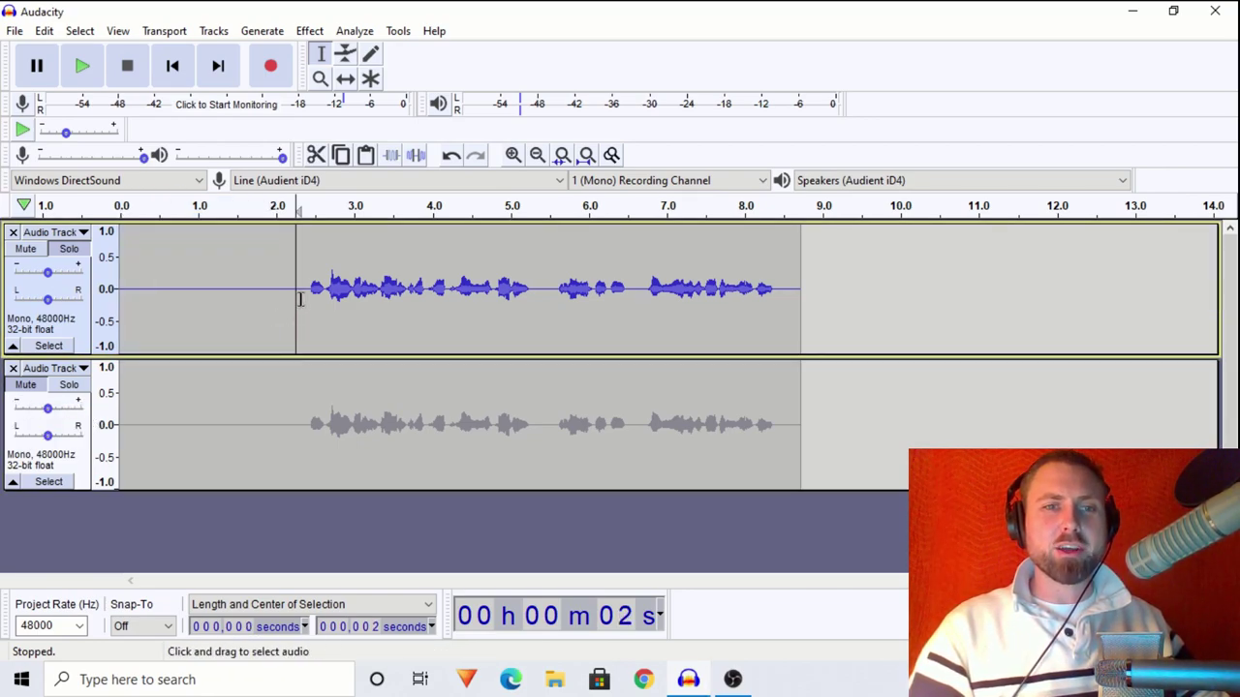
{"action": "left_click", "coordinate": [308, 32]}
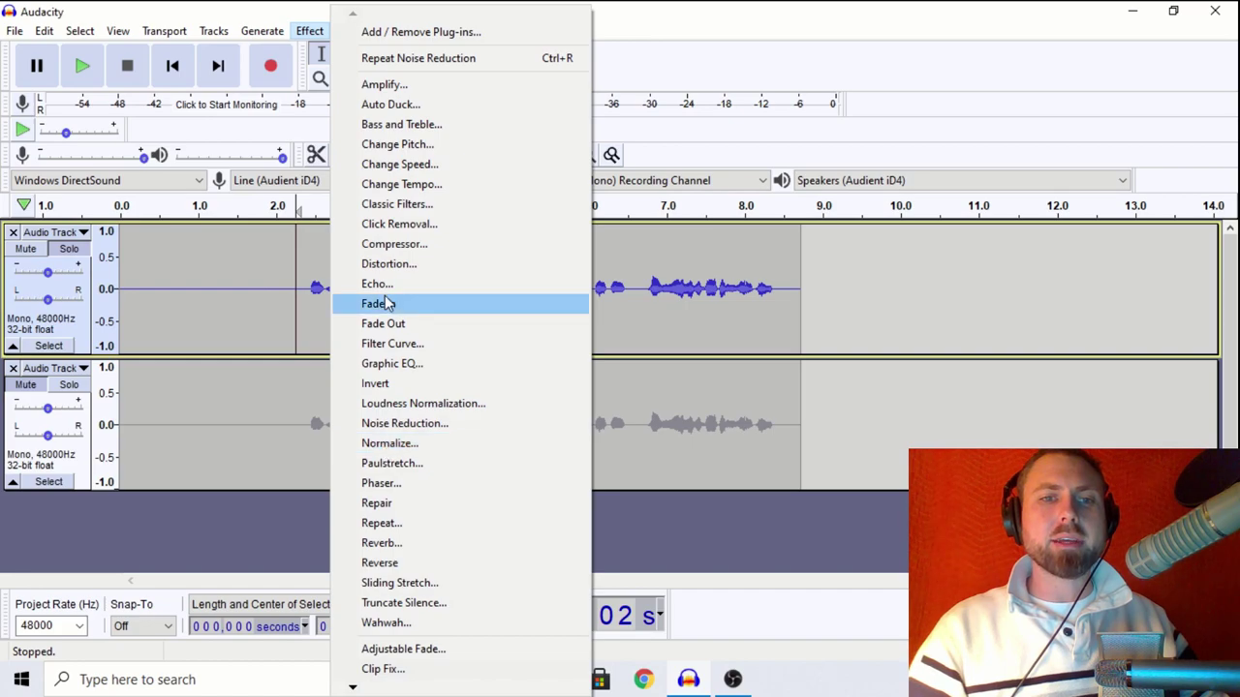
{"action": "left_click", "coordinate": [386, 426]}
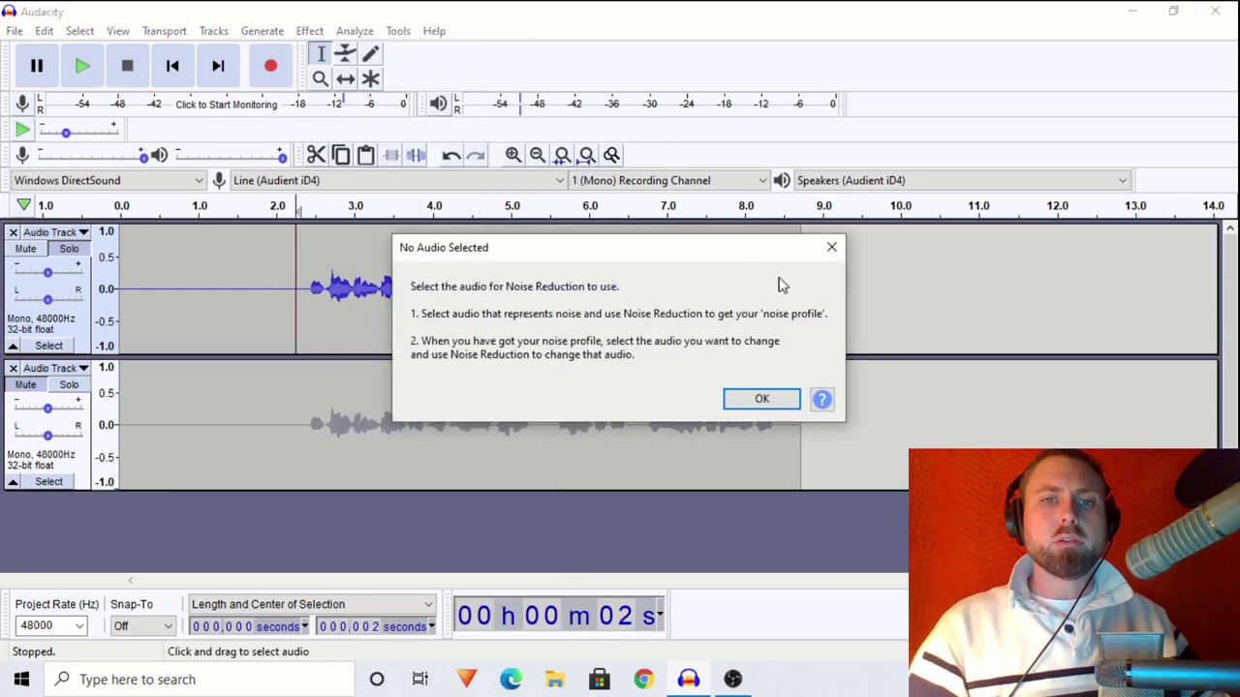
{"action": "left_click", "coordinate": [833, 247]}
Step: Select about the first two seconds of the upper track and review the Noise Reduction amount, sensitivity and frequency smoothing settings without applying the effect
{"action": "left_click_drag", "start_coordinate": [291, 309], "coordinate": [117, 291]}
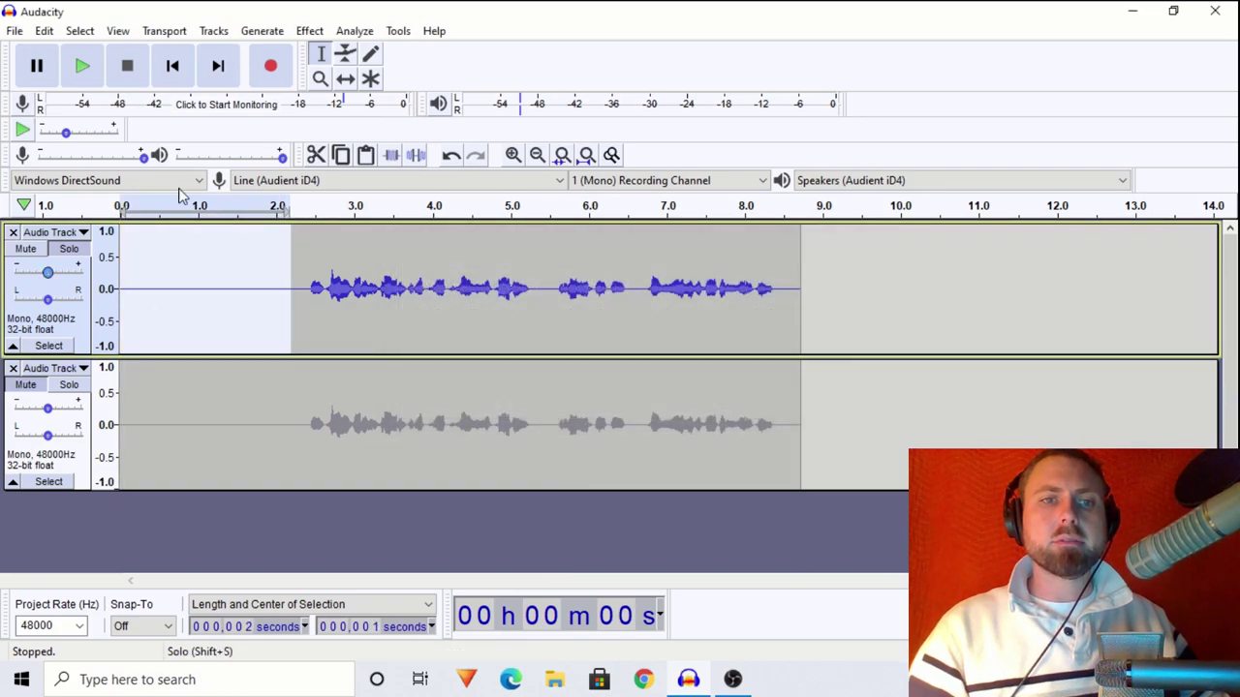
{"action": "left_click", "coordinate": [310, 31]}
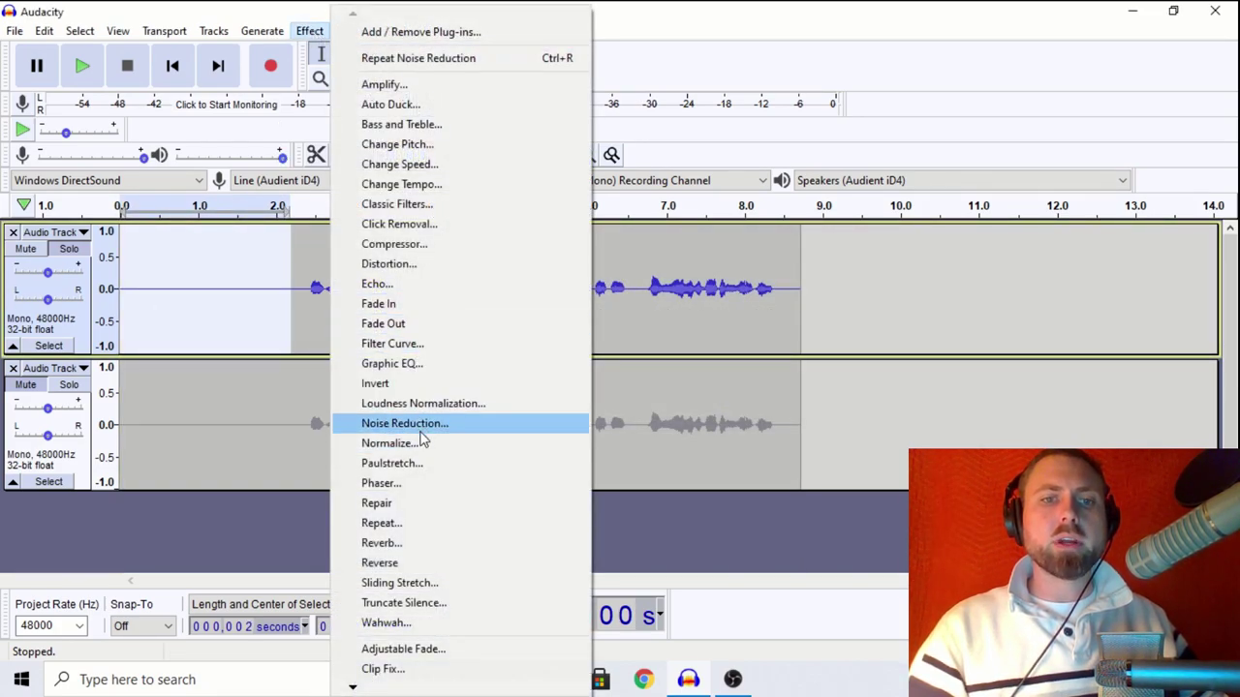
{"action": "left_click", "coordinate": [419, 427]}
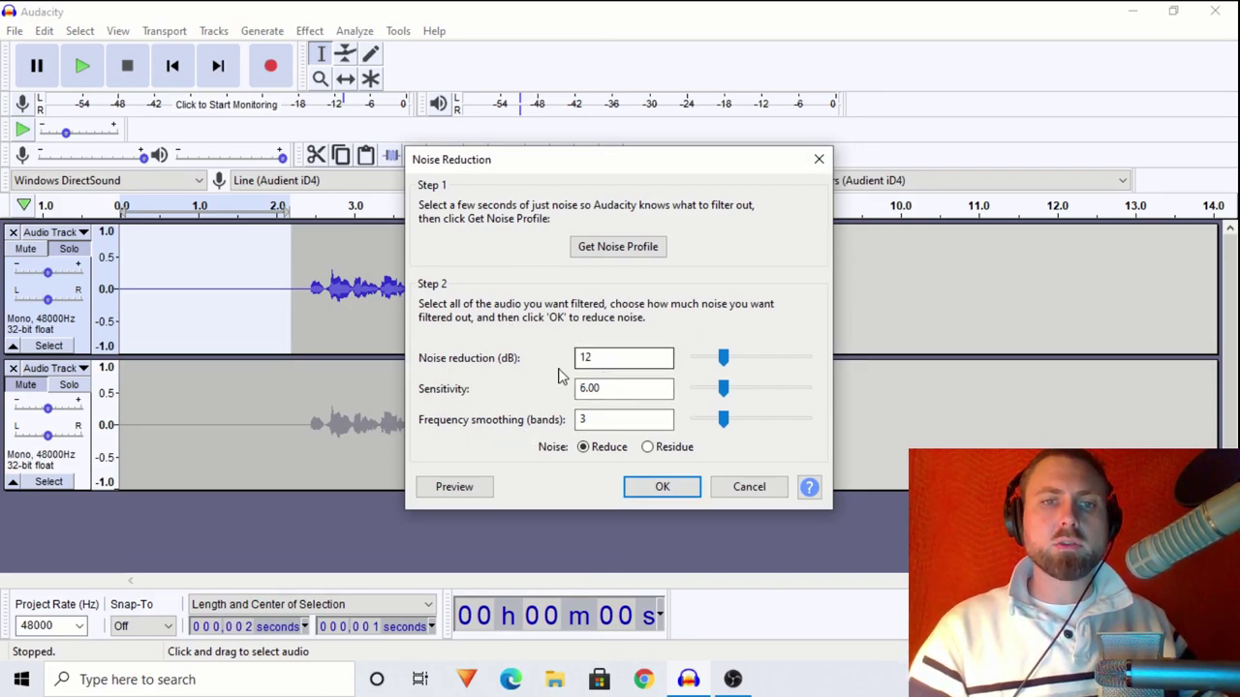
{"action": "left_click", "coordinate": [629, 389]}
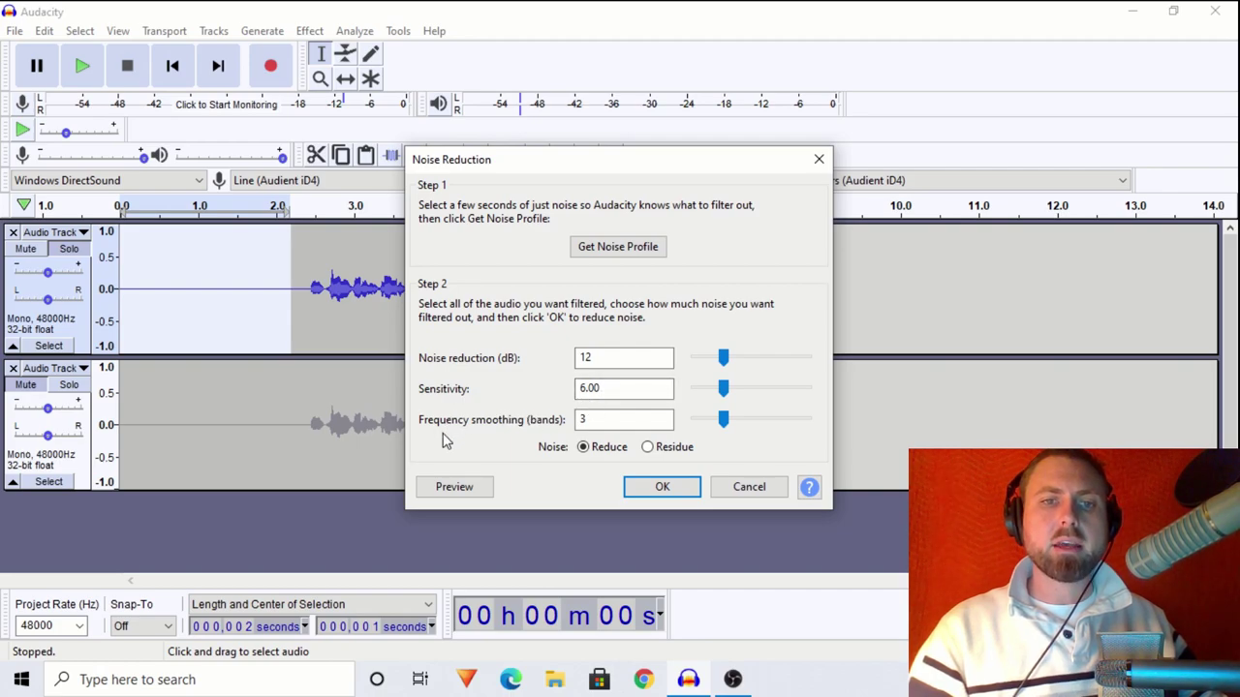
{"action": "left_click", "coordinate": [601, 426]}
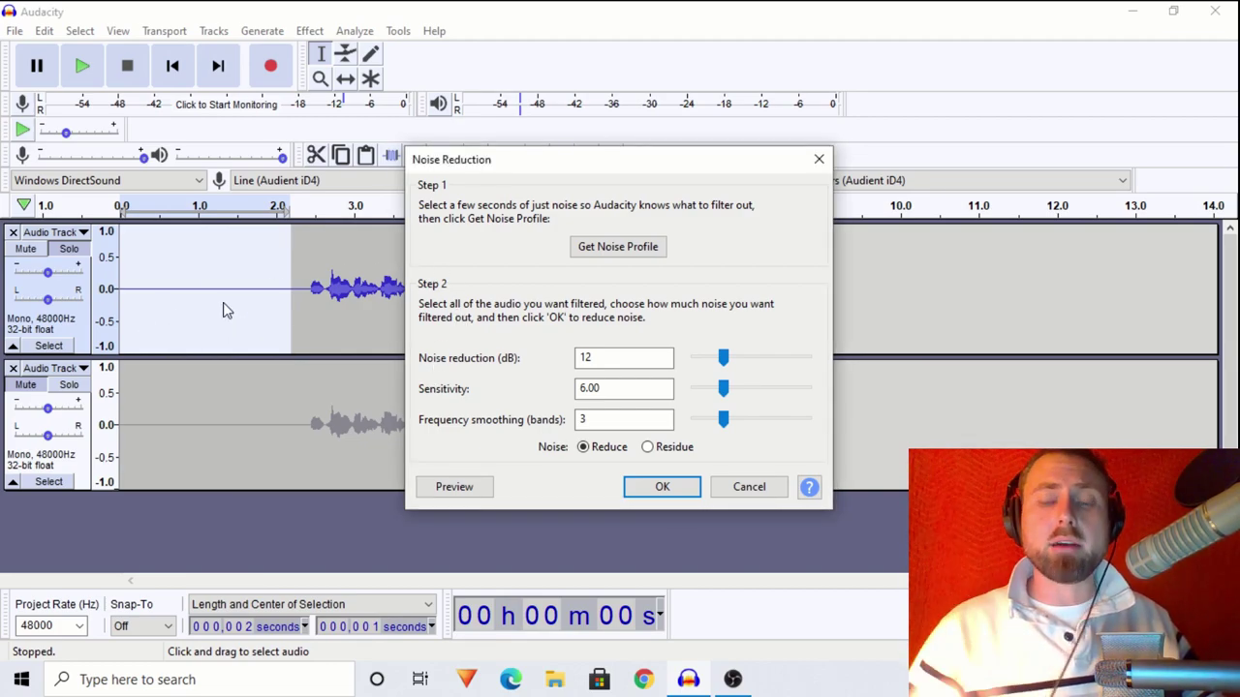
{"action": "left_click", "coordinate": [817, 160]}
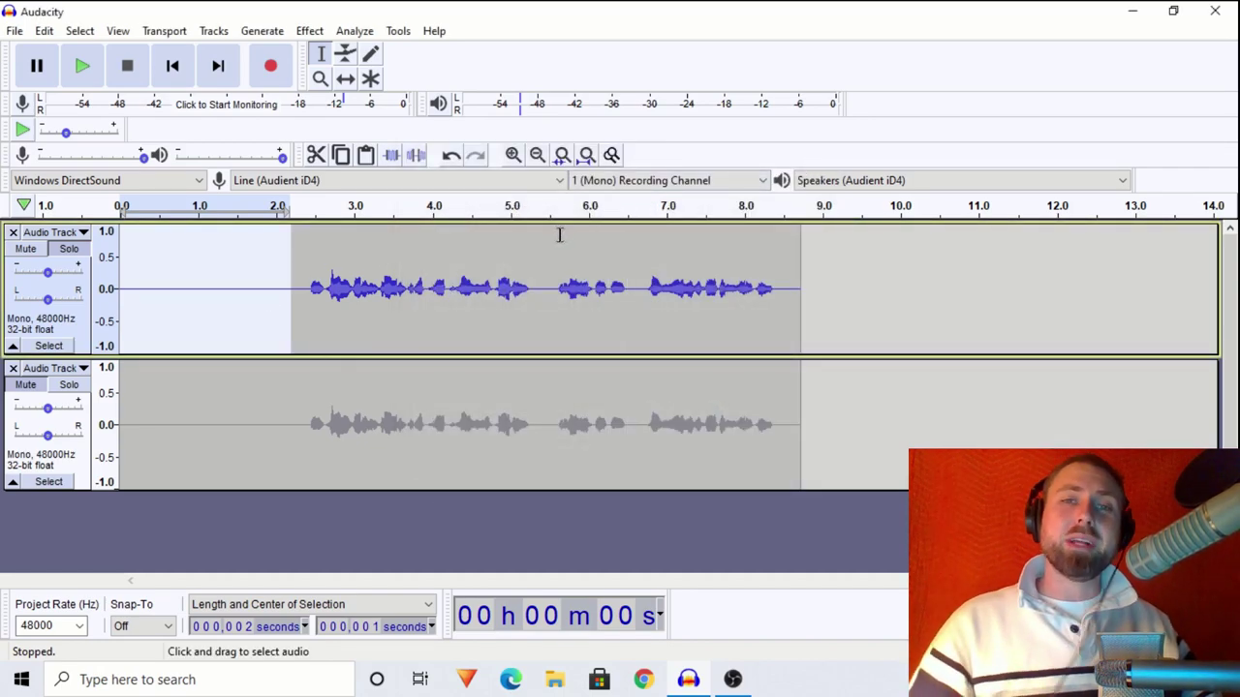